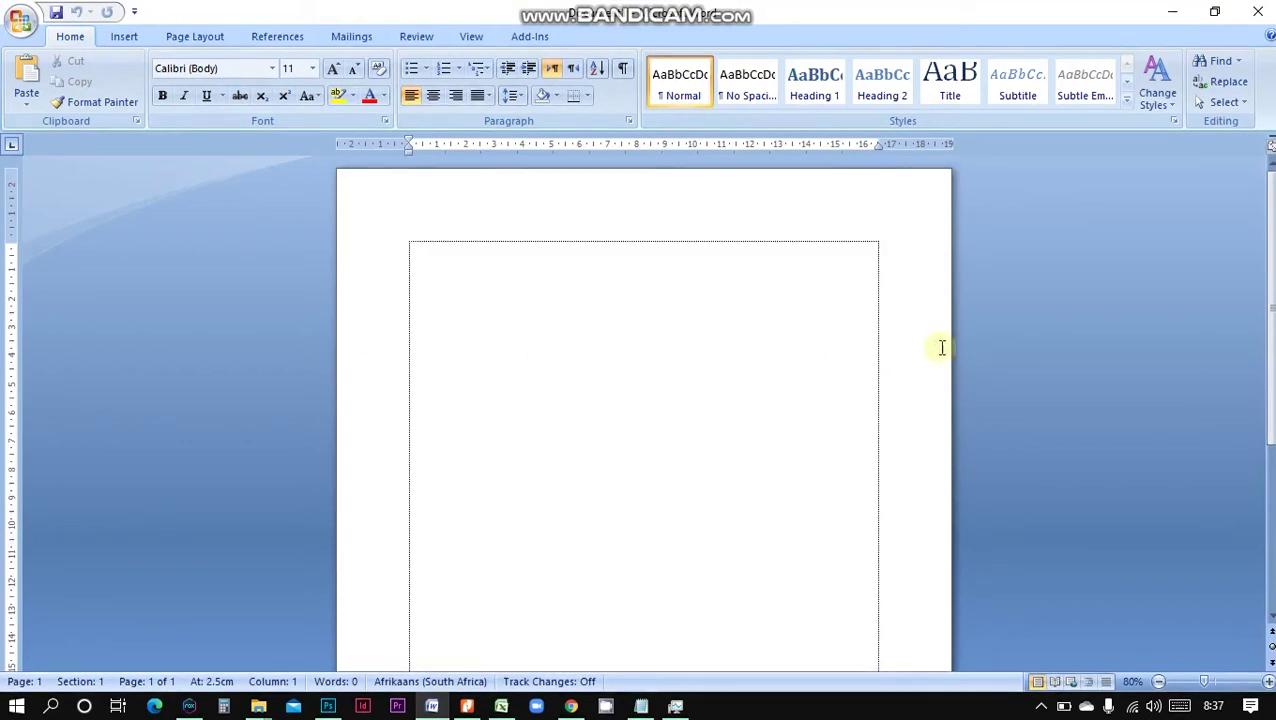
Switch the ribbon to the Page Layout tab
left_click(197, 38)
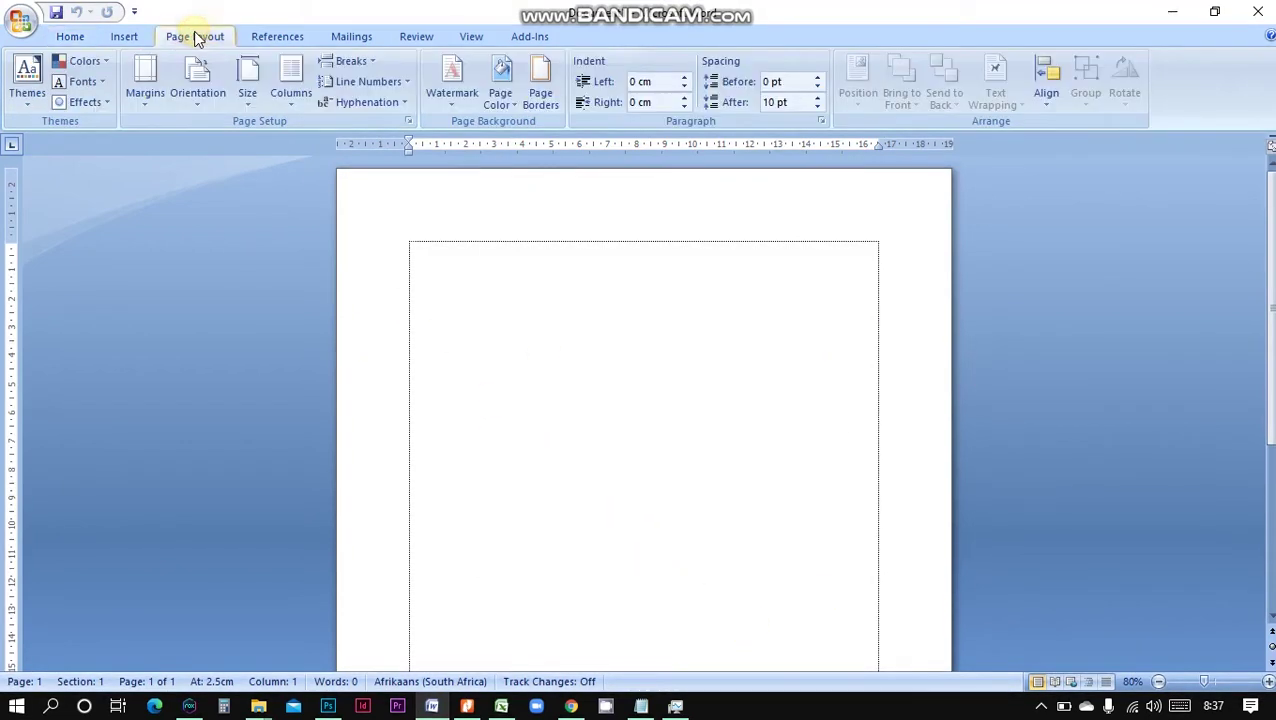
Set custom margins of 4 cm top and left, 3 cm bottom and right
left_click(140, 110)
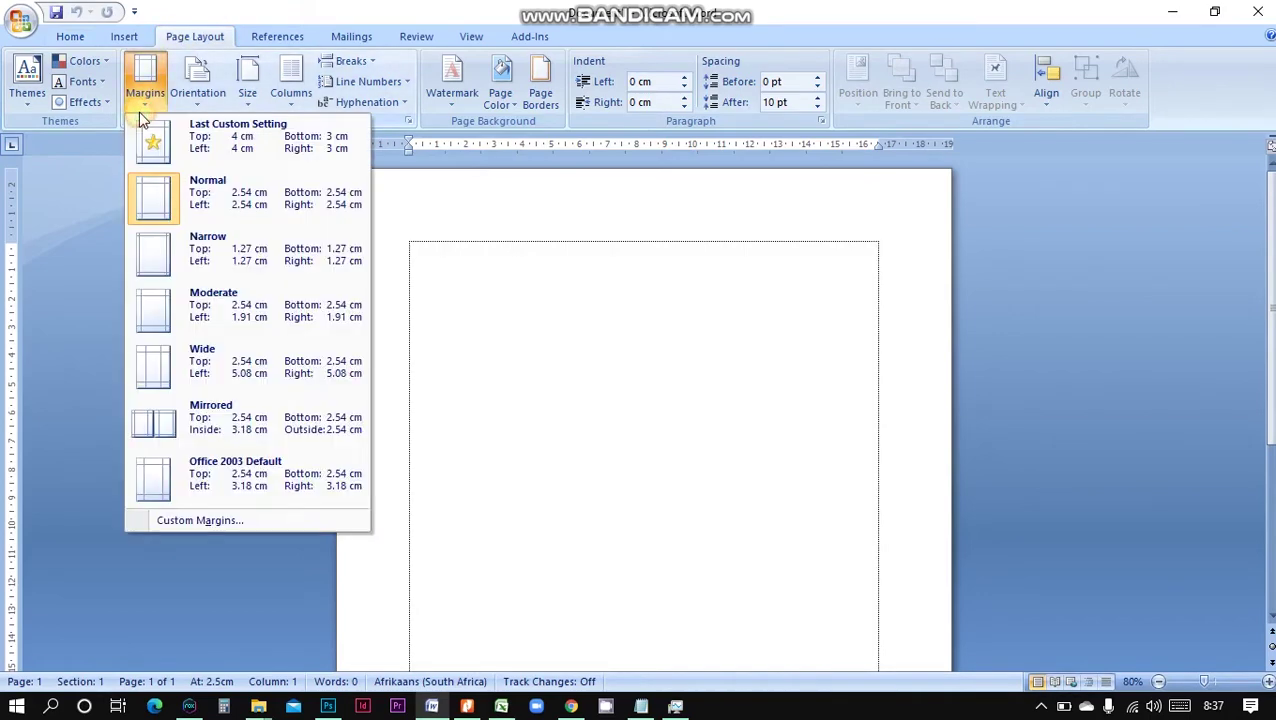
left_click(179, 527)
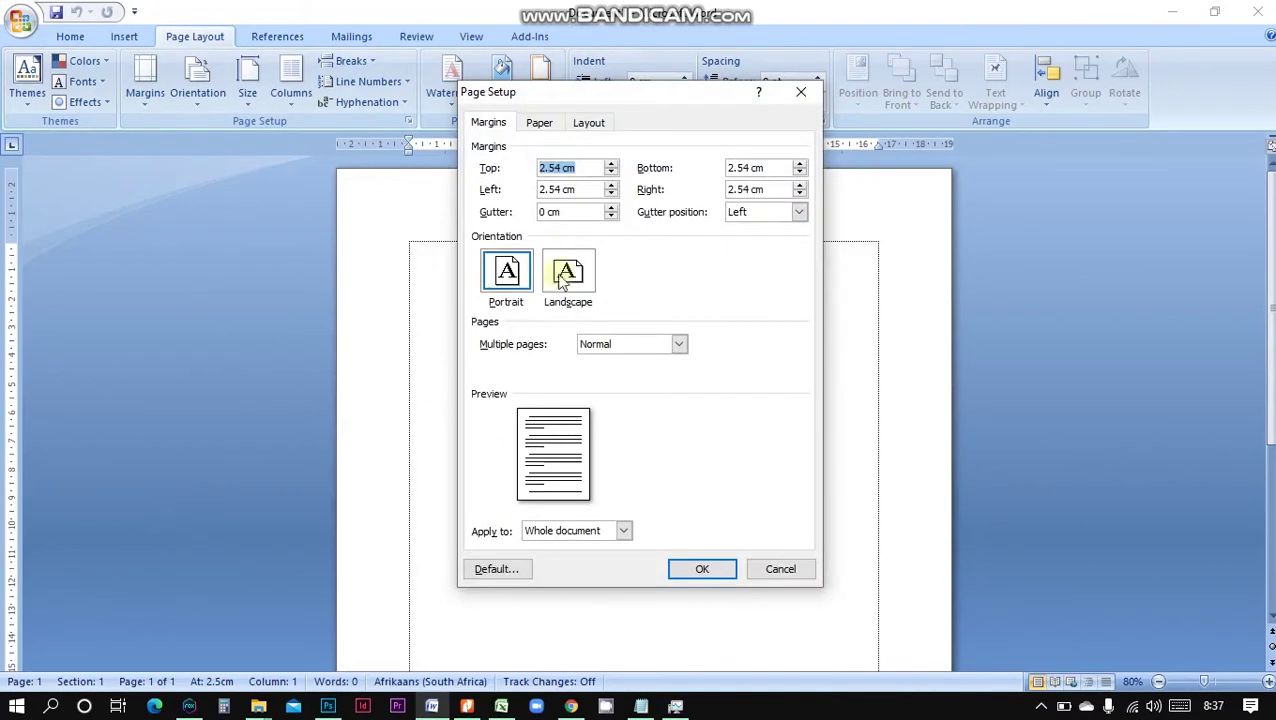
type("4")
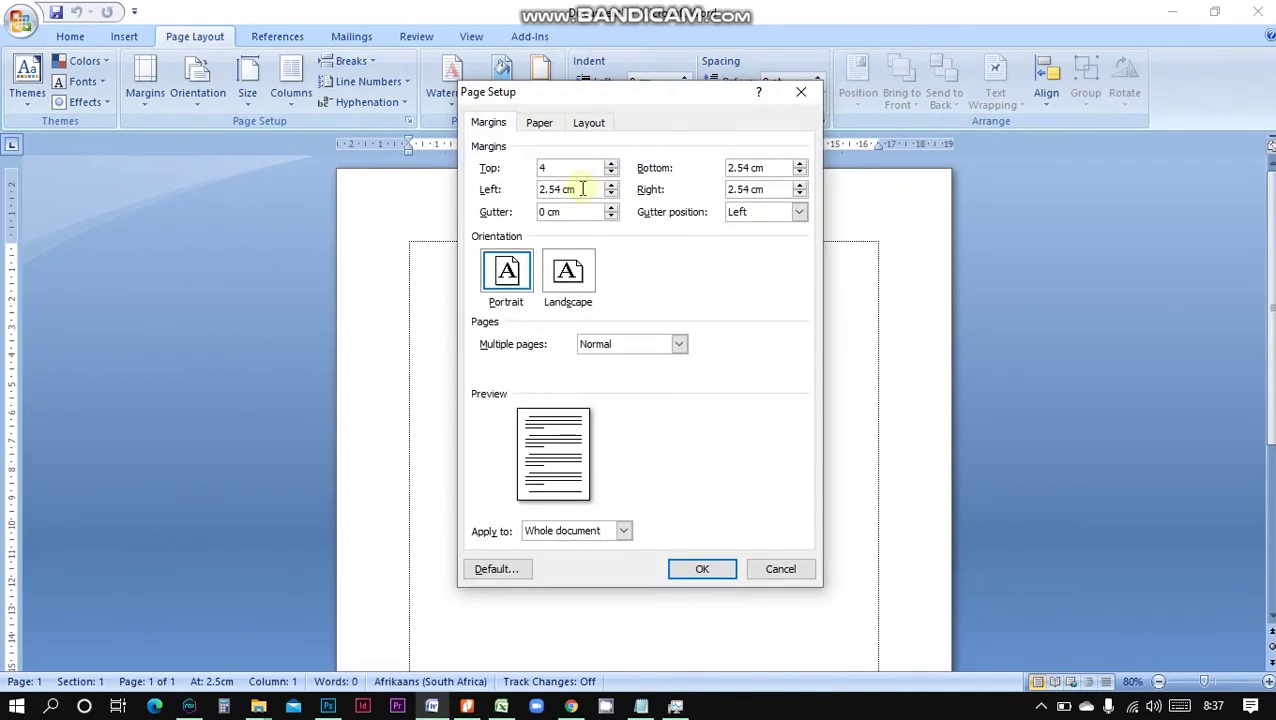
left_click_drag(583, 189, 486, 188)
type("4")
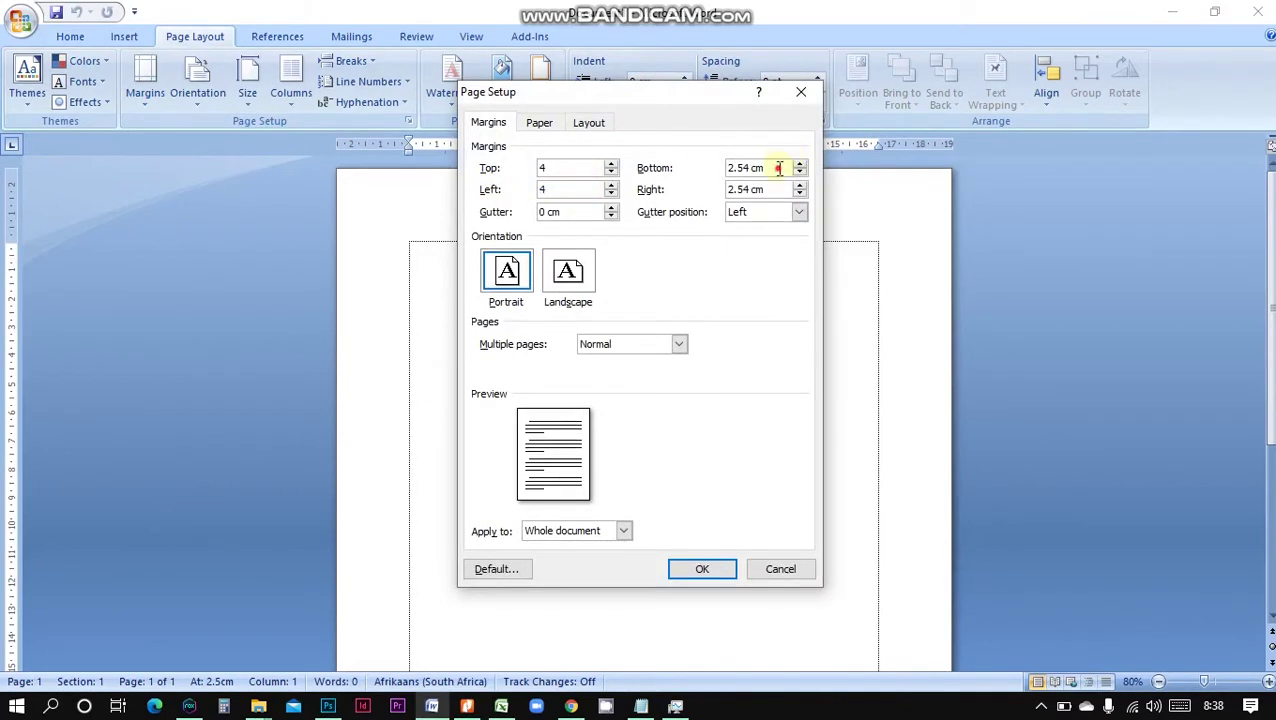
left_click_drag(779, 168, 655, 166)
type("3")
left_click_drag(765, 190, 712, 192)
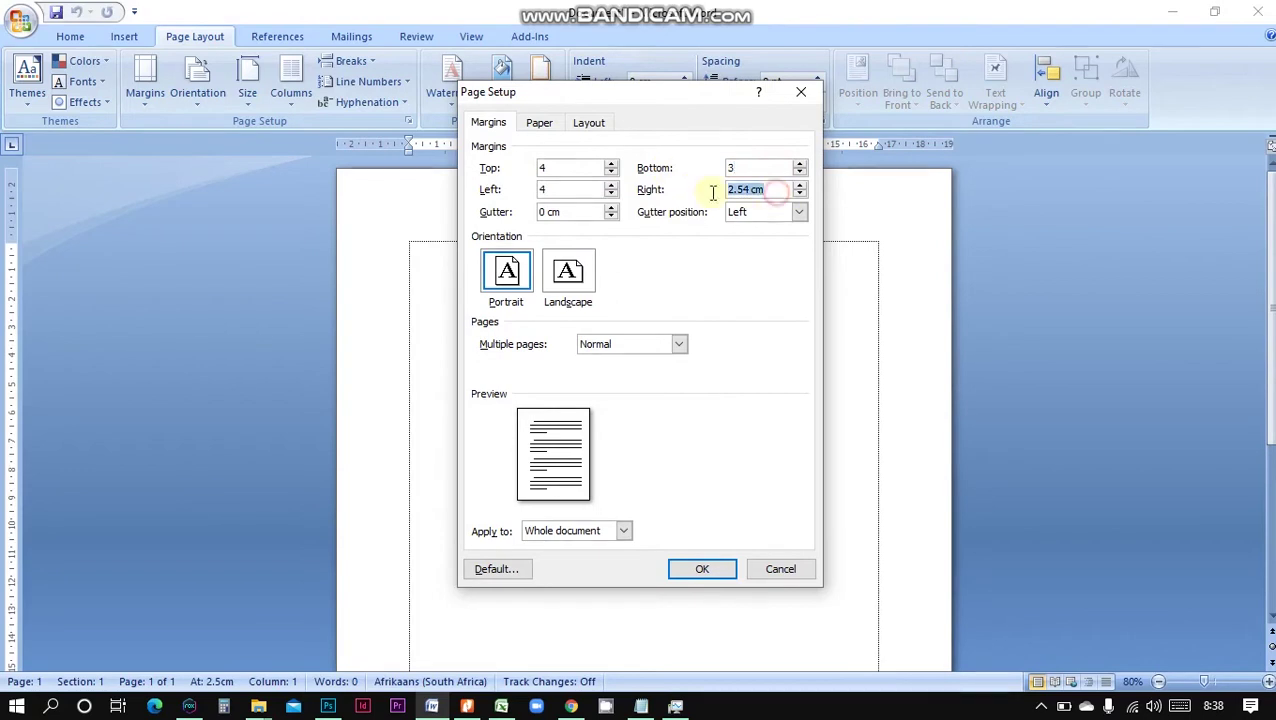
type("3")
left_click(689, 569)
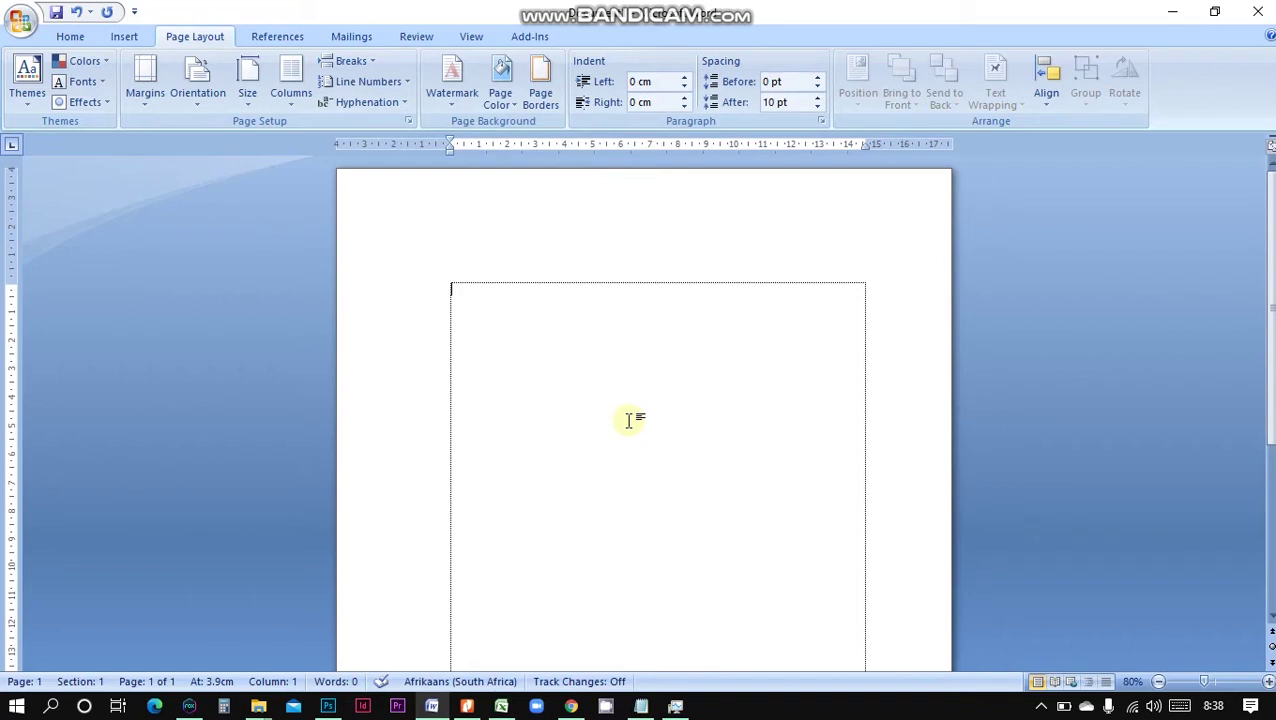
Type 'Konsep komunikasi', 'Makalah' and 'Dipresentasikan pada mata kuliah Pengantar Ilmu Komunikasi', then select all three lines
type("Konsep")
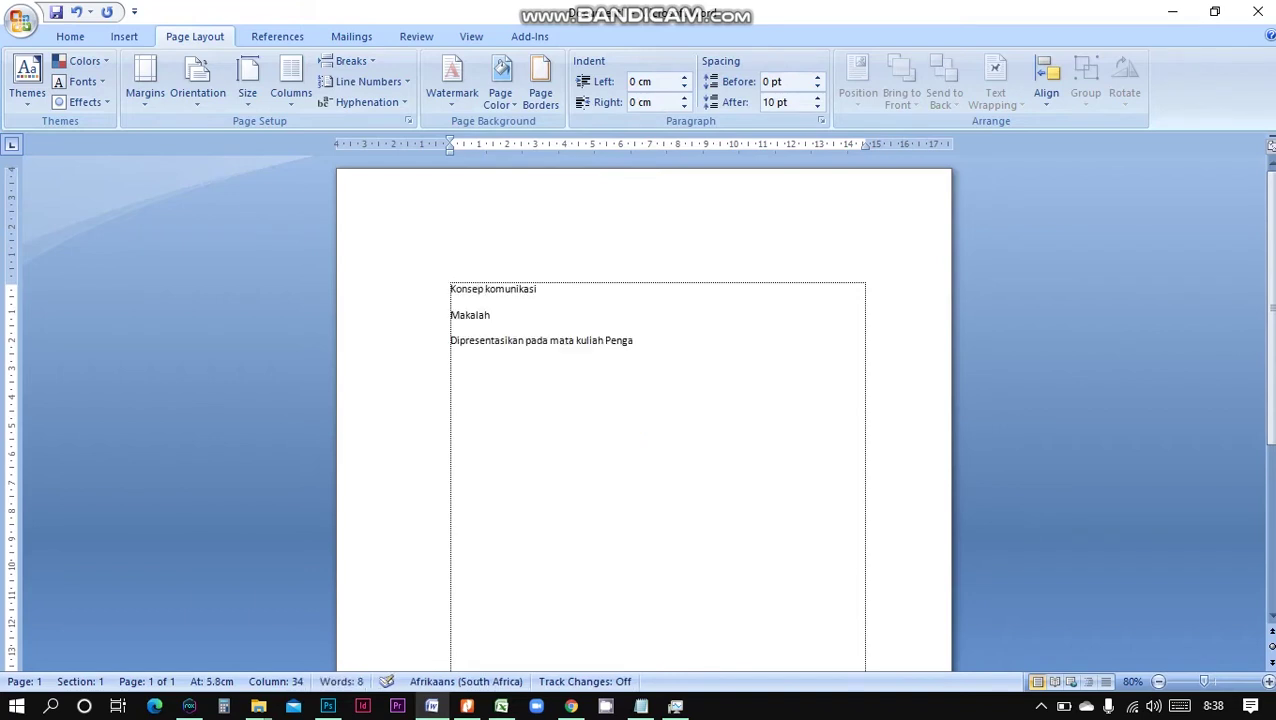
type("nikasi")
type("nikasi")
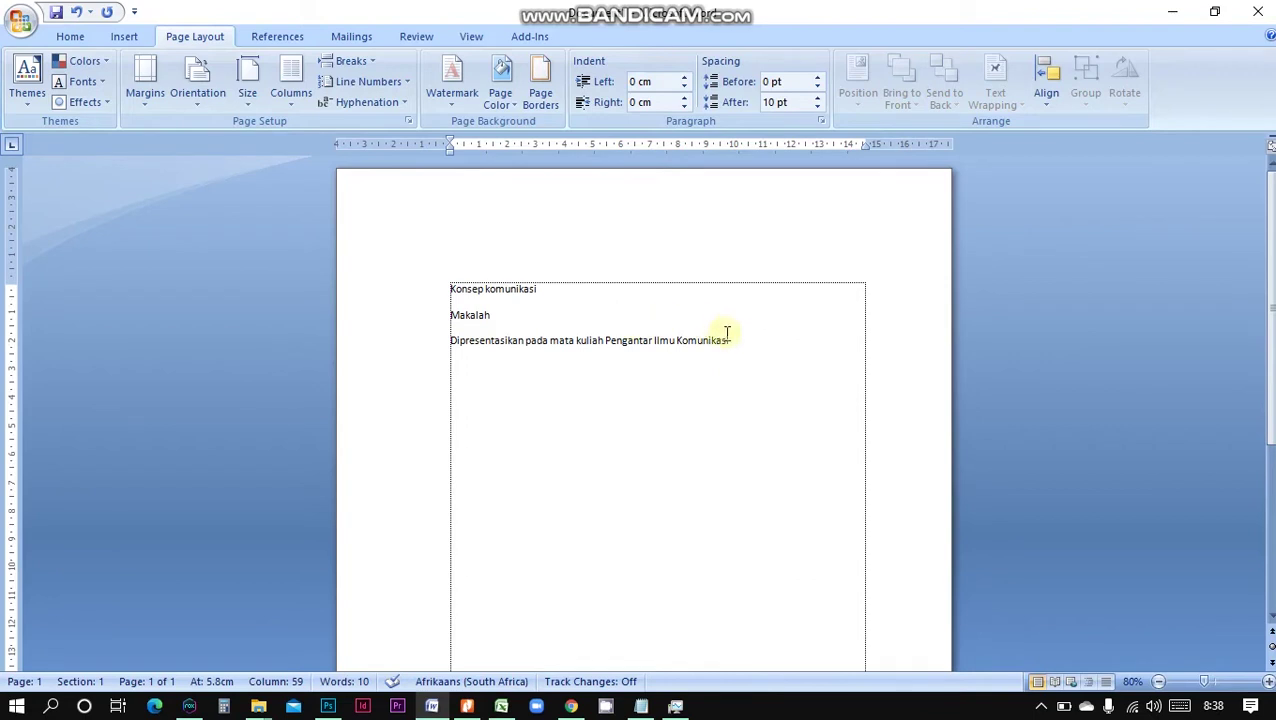
left_click_drag(748, 342, 433, 281)
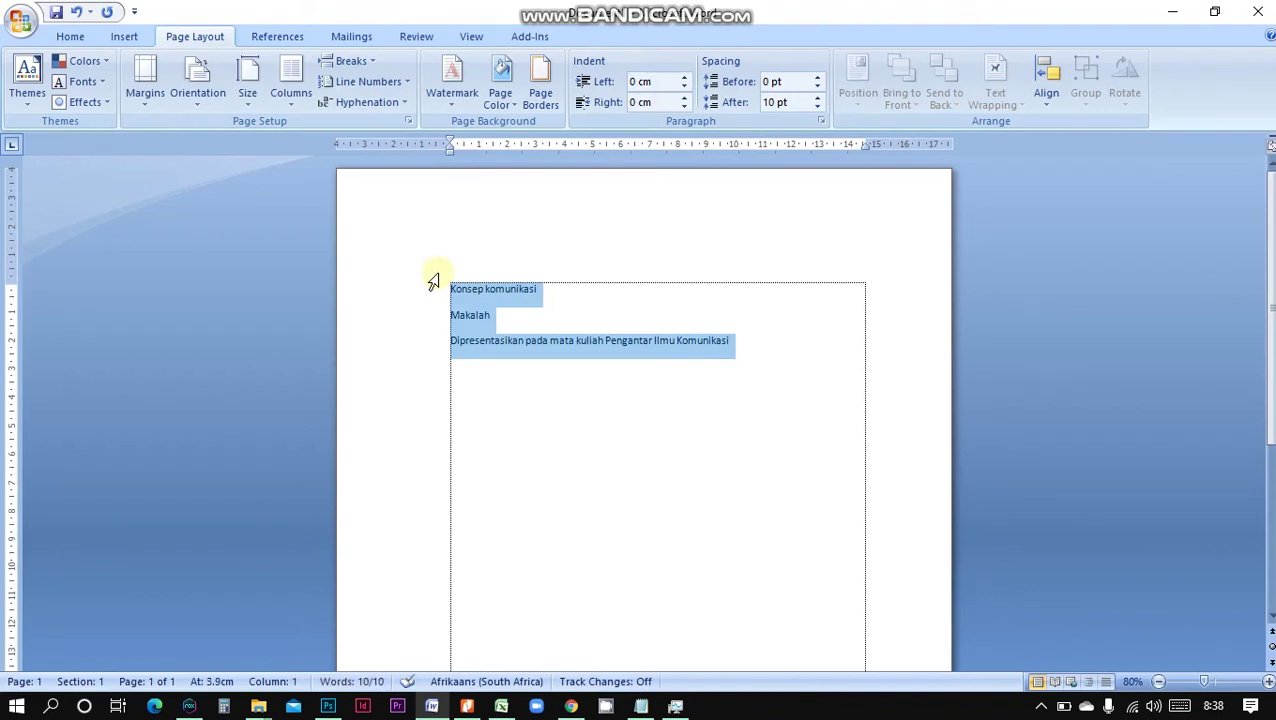
Centre the three selected lines and make them bold and all capitals
key("ctrl+e")
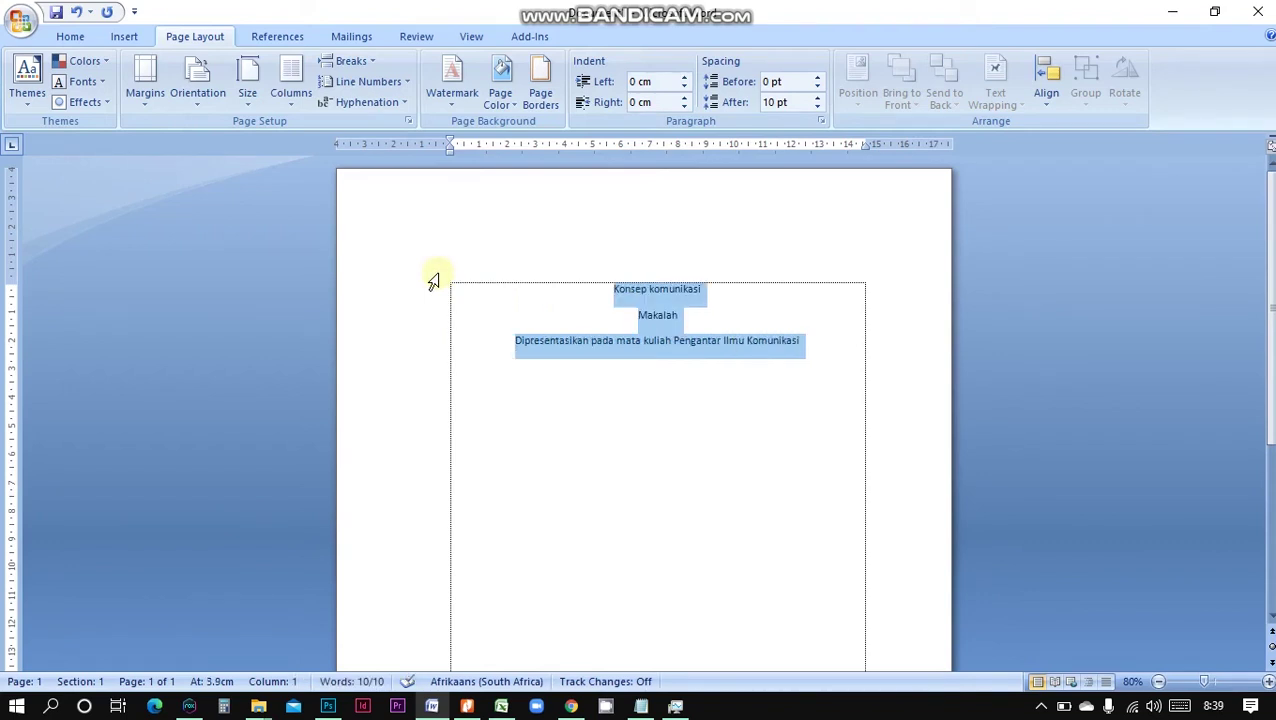
key("ctrl+b")
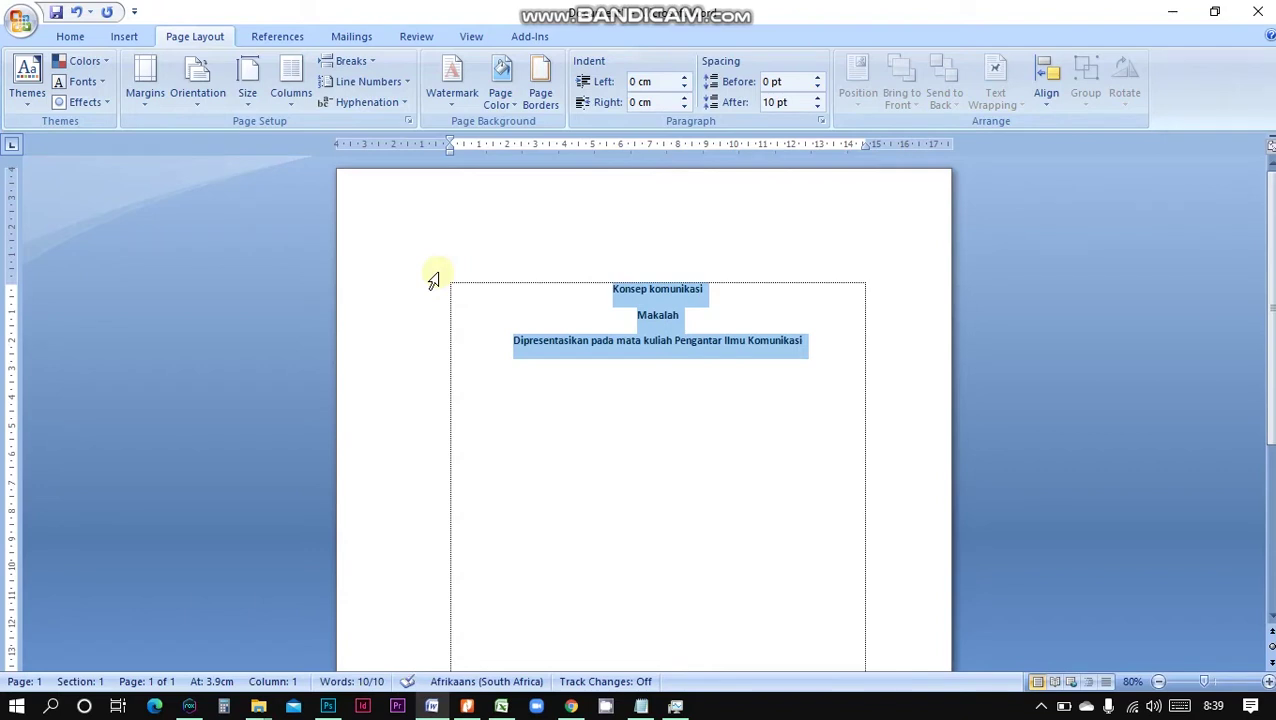
key("ctrl+shift+a")
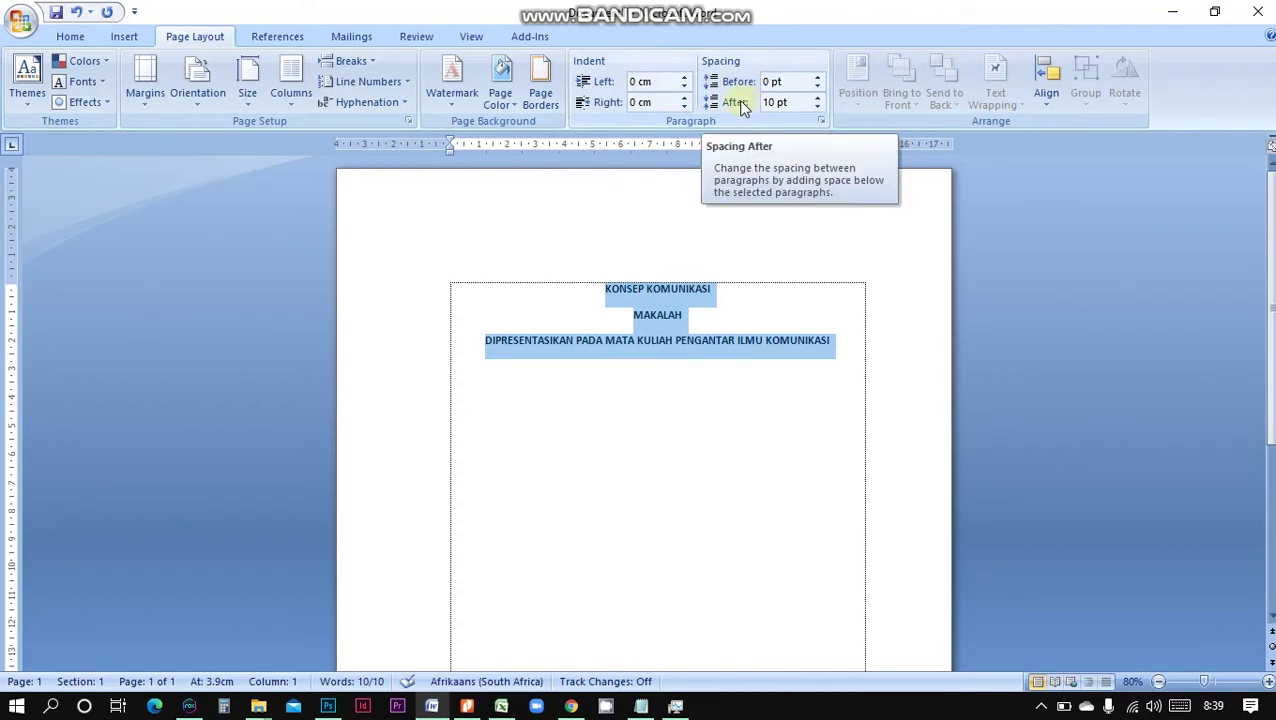
Set the paragraph spacing after the lines to 0 pt
left_click(817, 97)
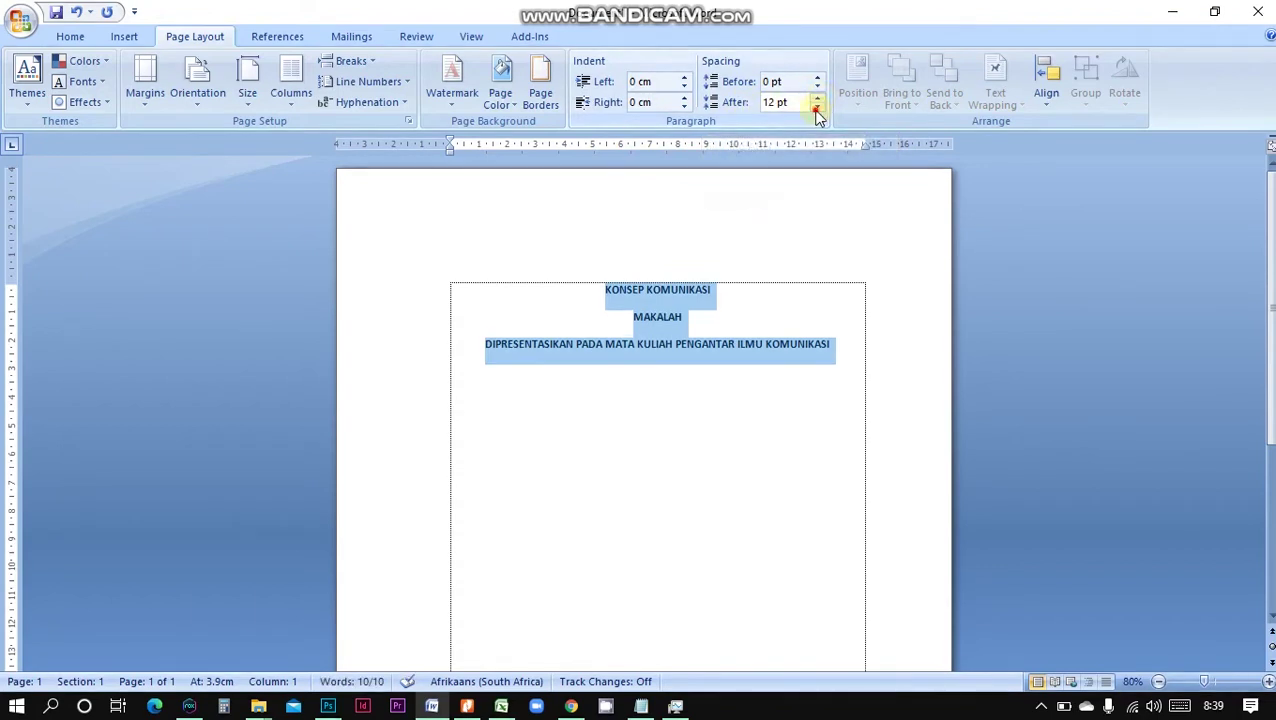
left_click(817, 108)
left_click(817, 108)
left_click(817, 108)
left_click(817, 97)
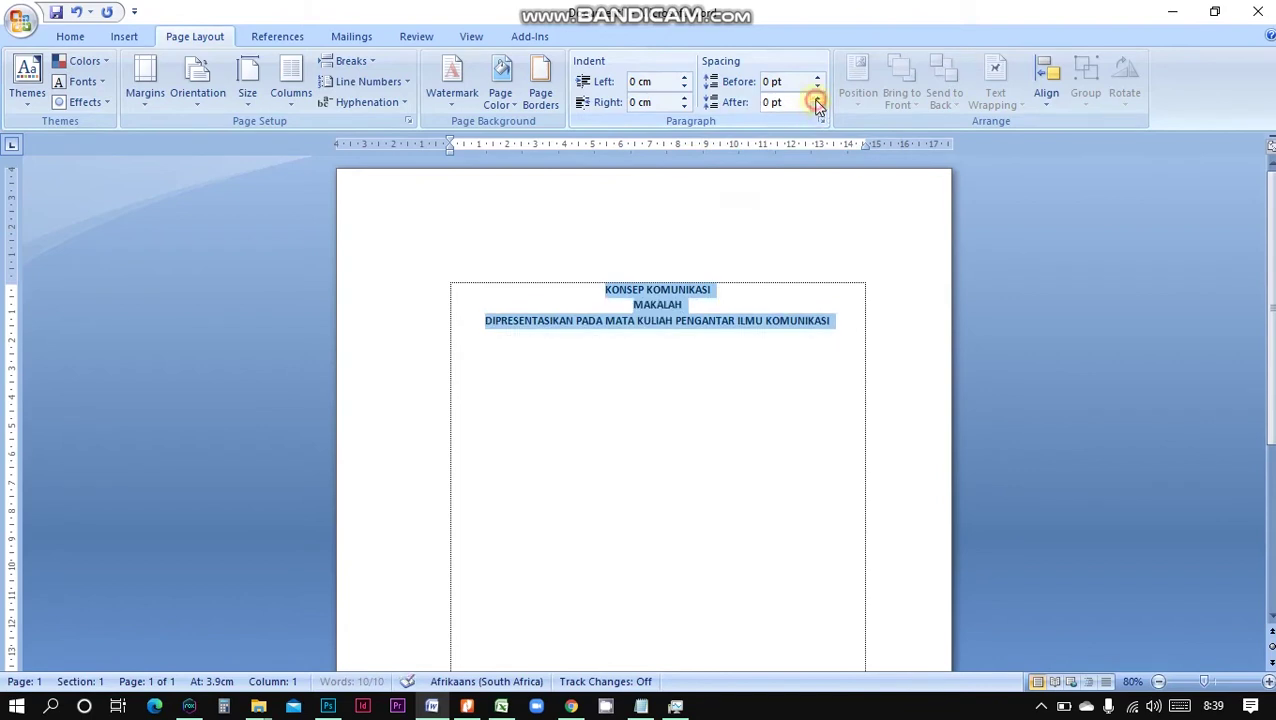
left_click(724, 298)
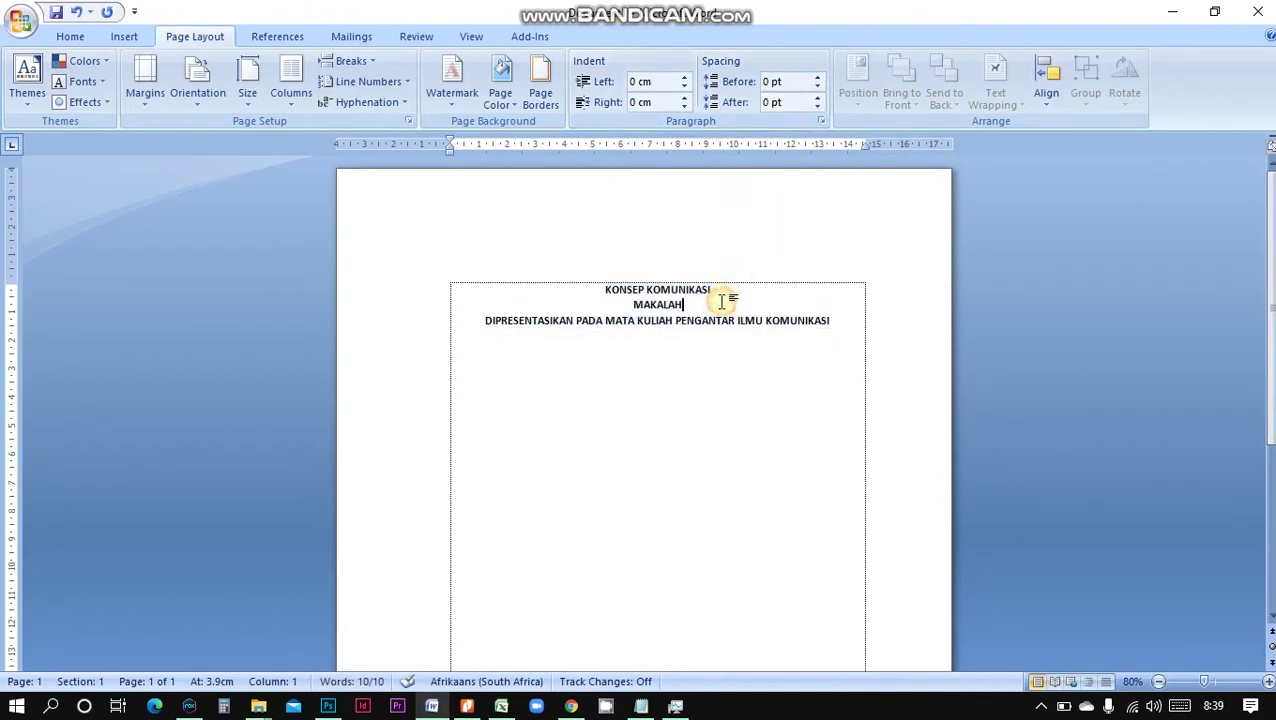
Add a blank line after the title and make the third line lowercase italic
left_click(727, 290)
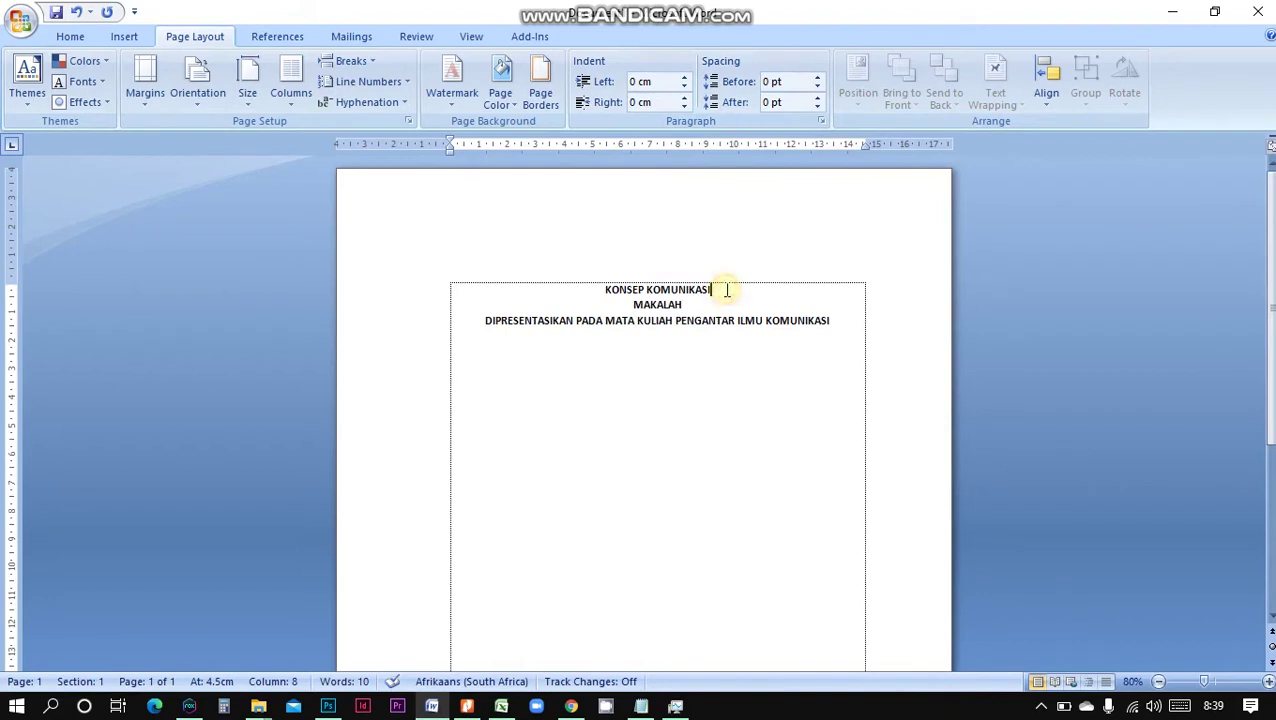
key("Return")
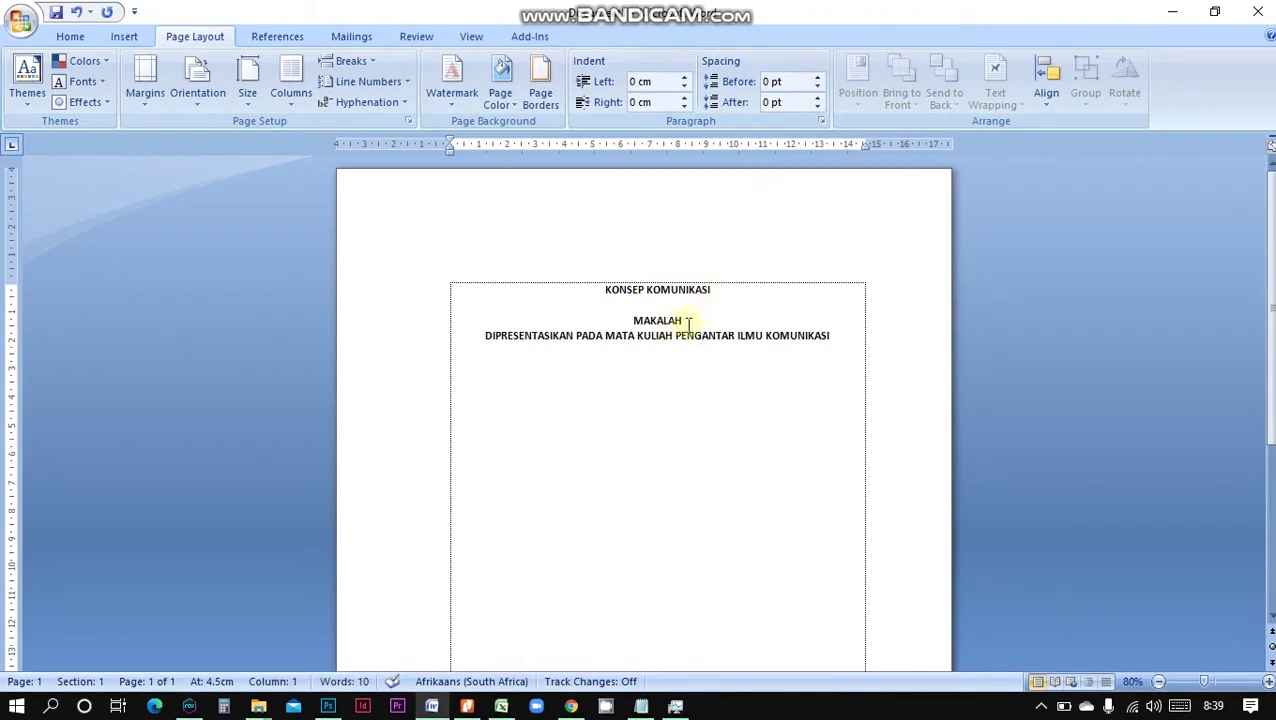
left_click_drag(843, 336, 524, 342)
key("shift+F3")
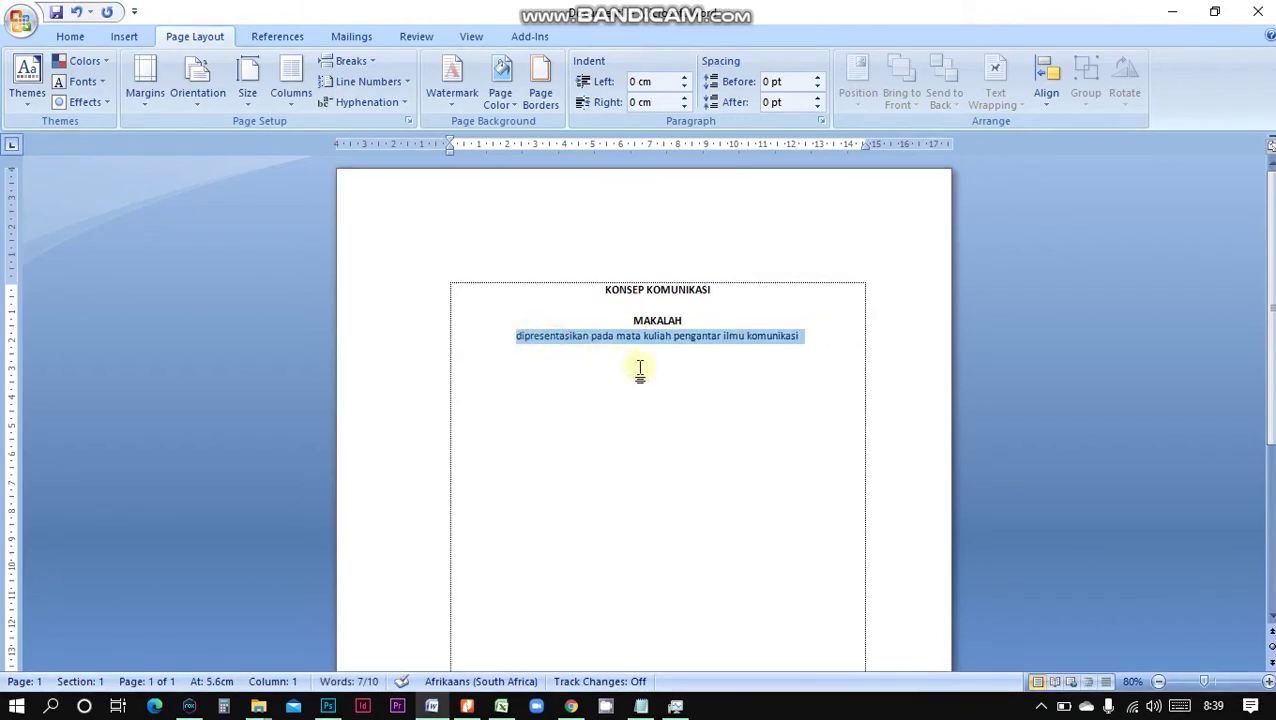
key("ctrl+i")
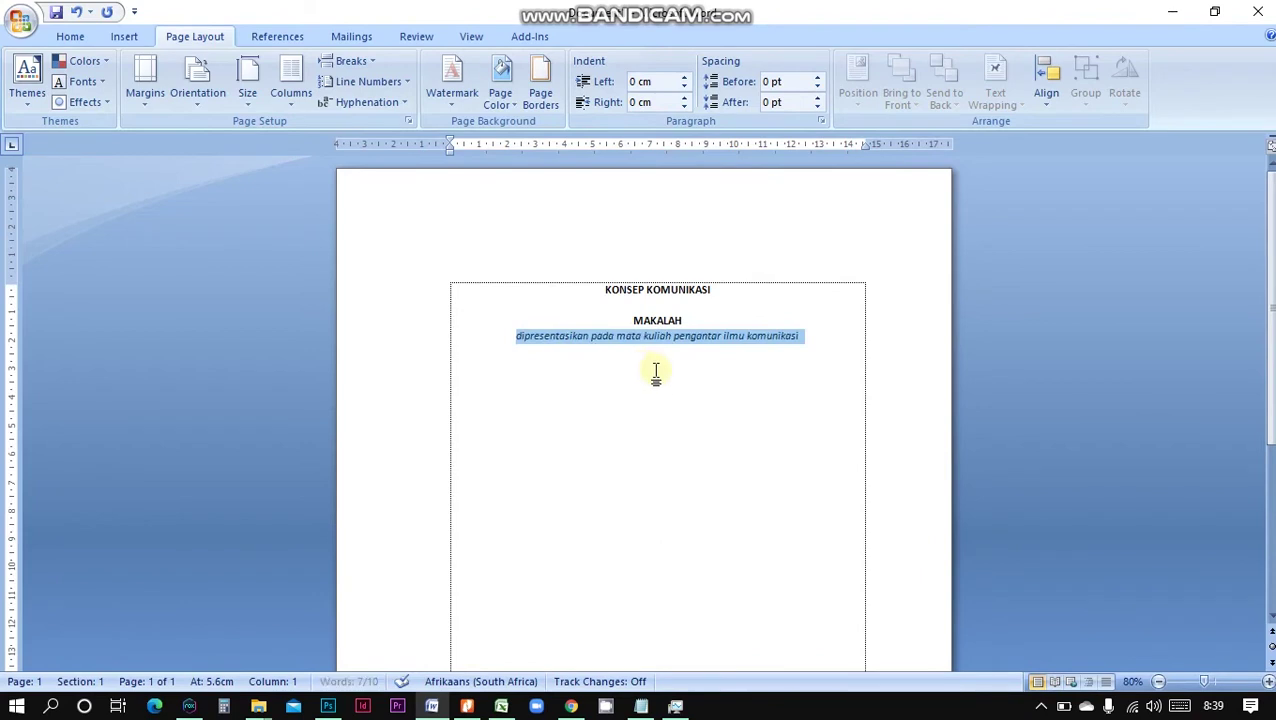
Restore the capital D in 'Dipresentasikan' and add empty lines below it
left_click(524, 337)
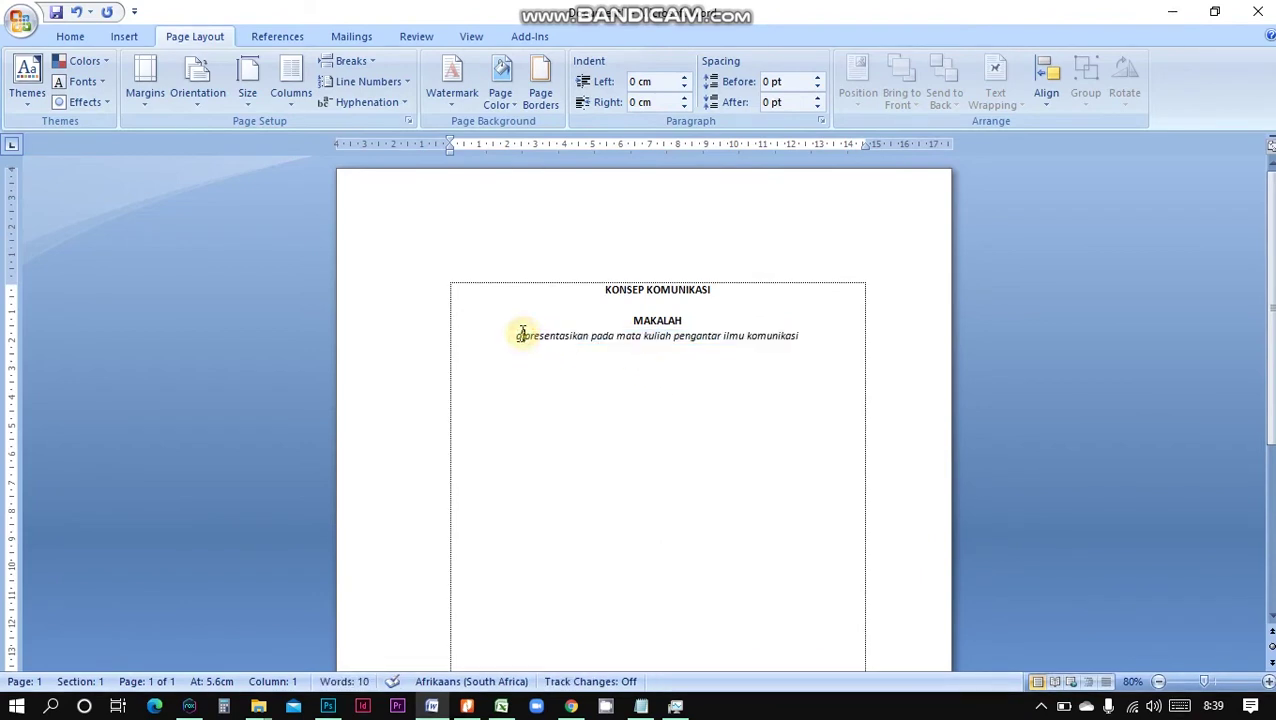
key("Delete")
type("D")
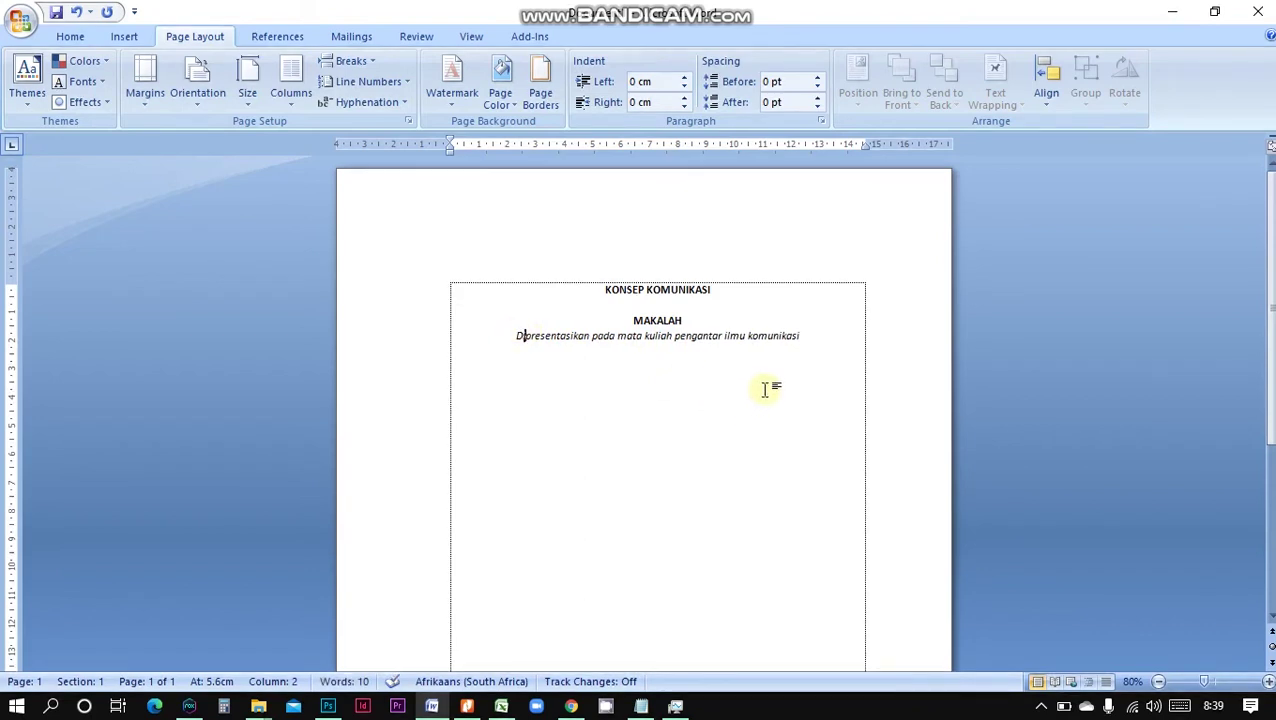
left_click(809, 337)
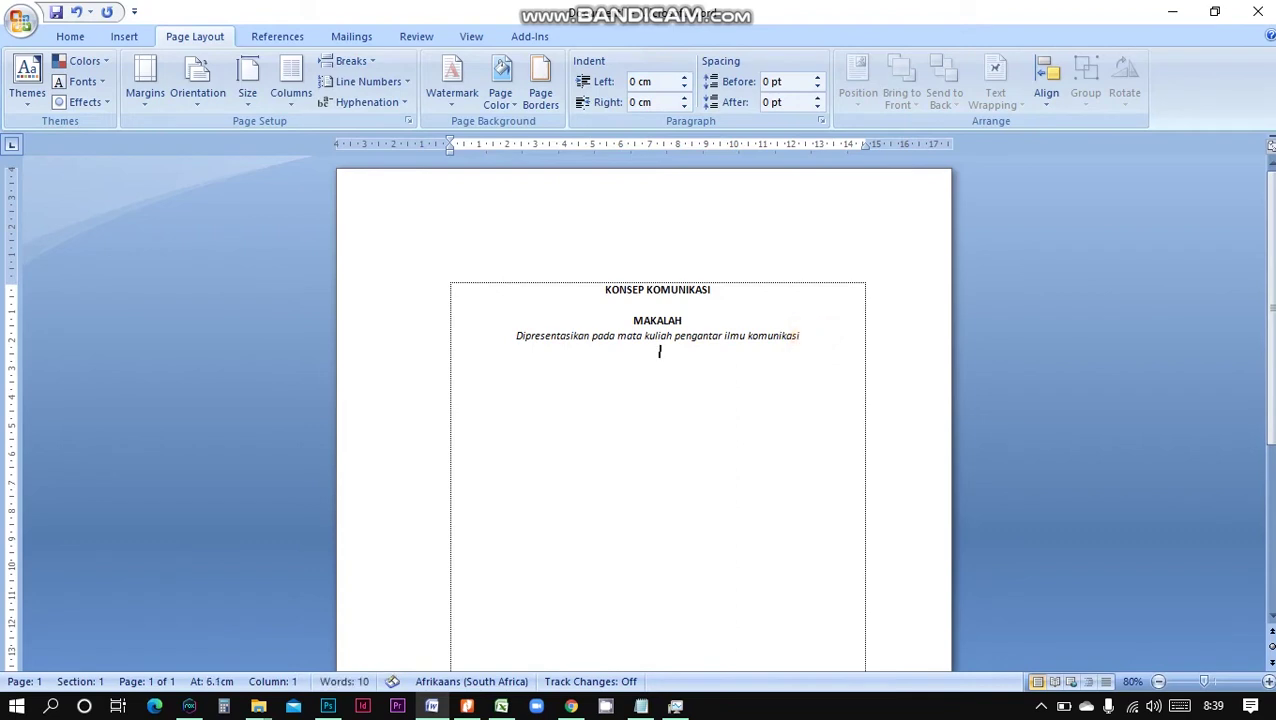
key("Return")
key("Return")
key("Return")
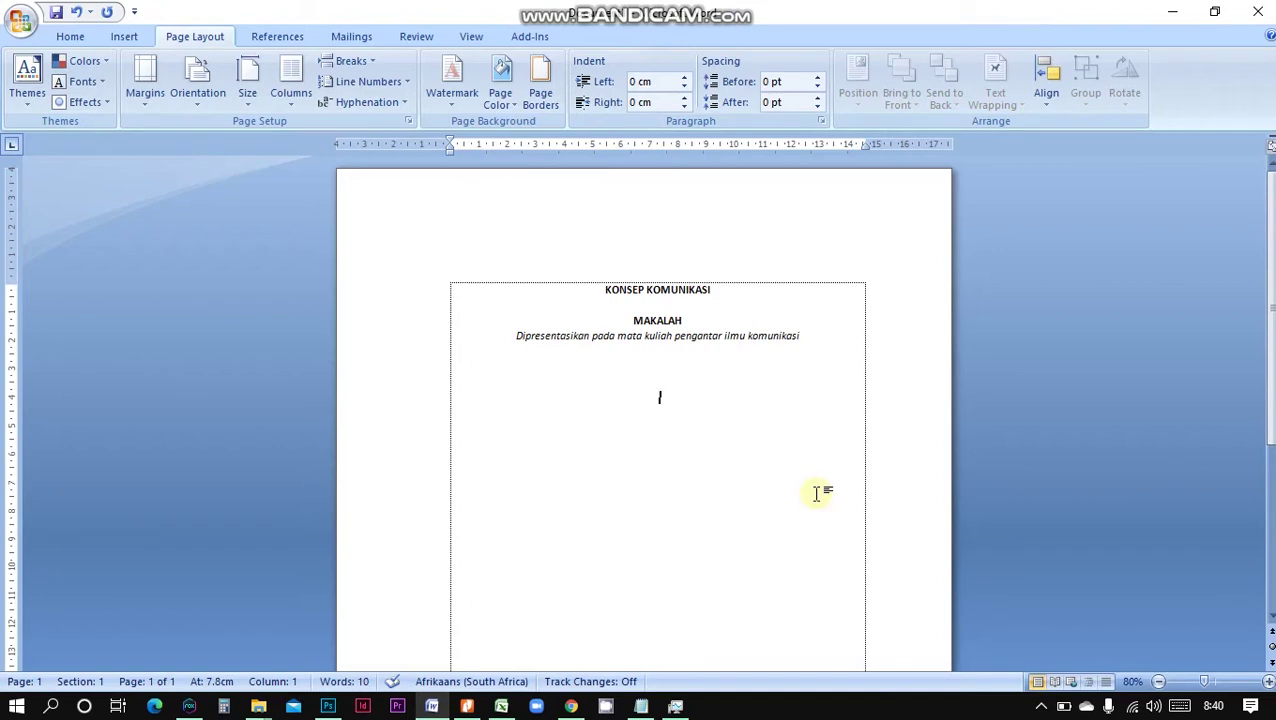
In a new Chrome tab, search for 'logo iain bukittinggi png'
left_click(571, 706)
left_click(1071, 54)
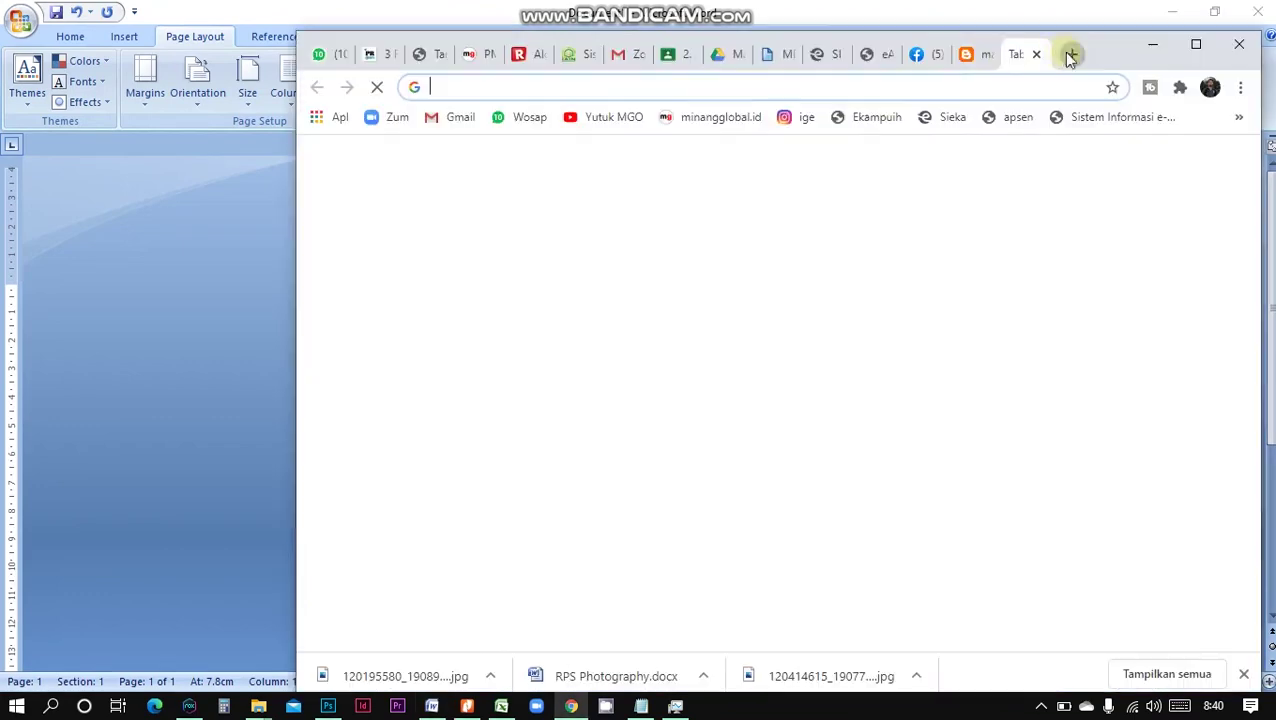
left_click(718, 87)
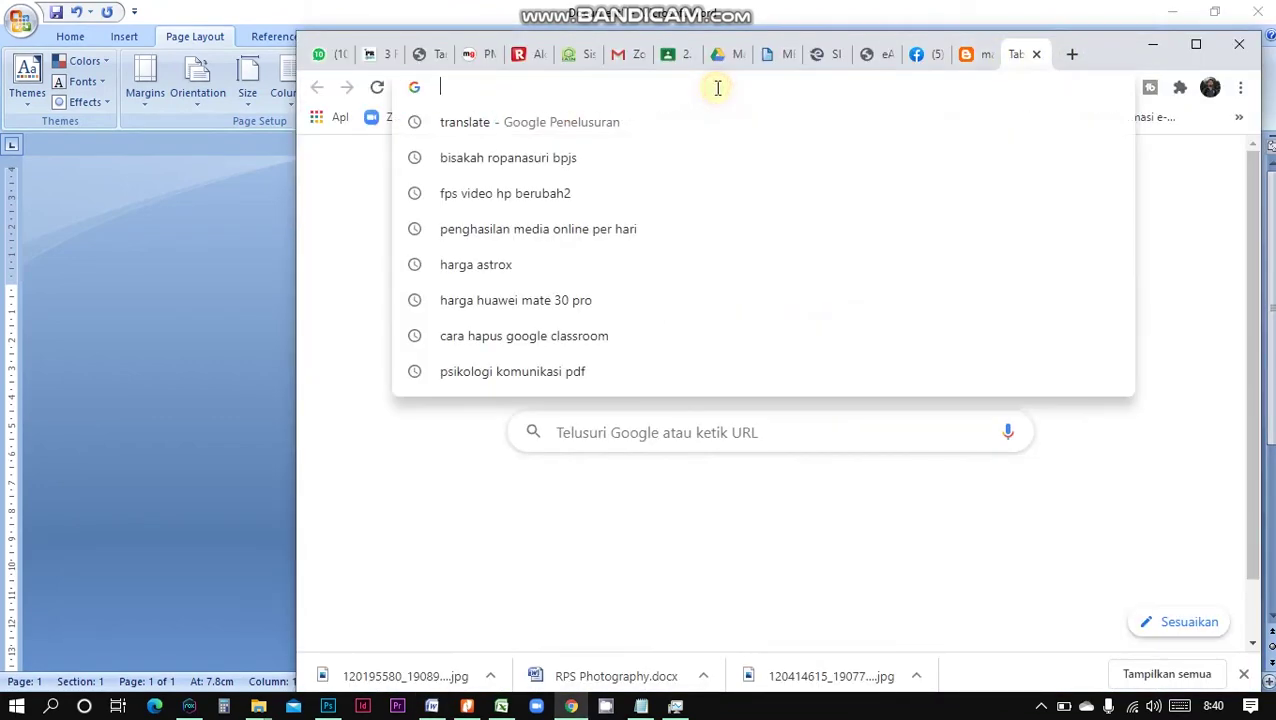
type("logo ")
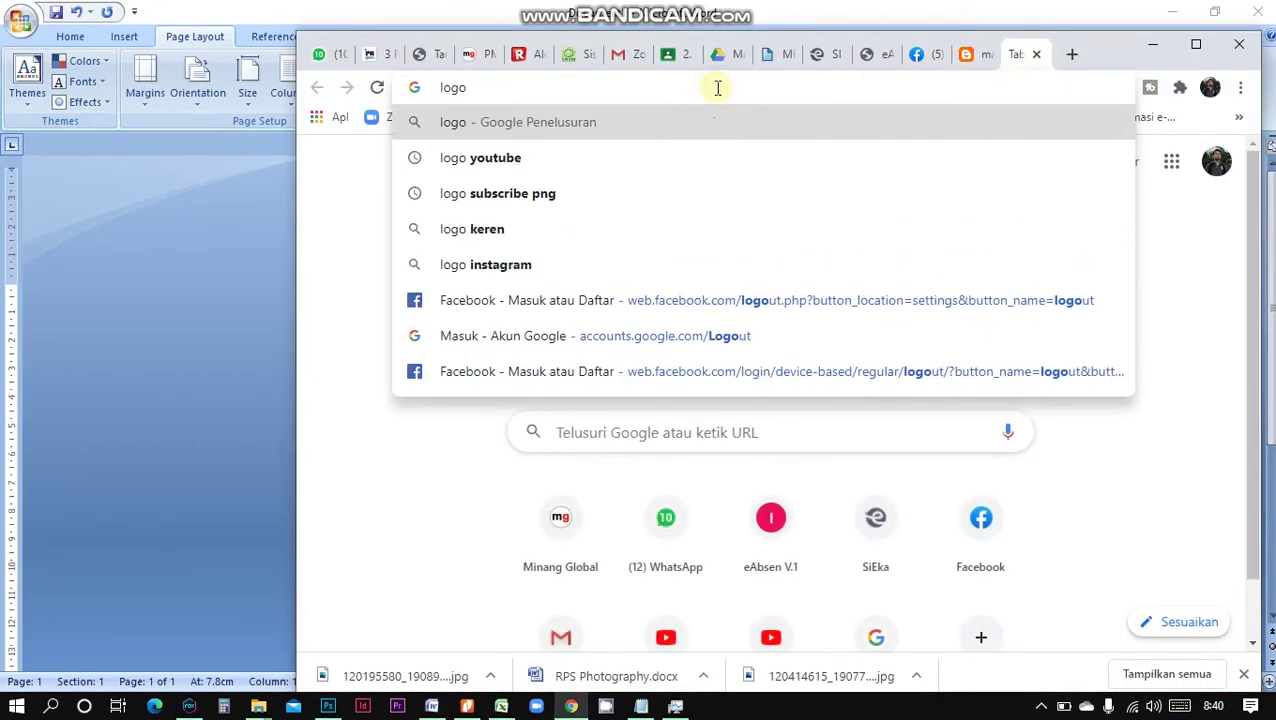
type("iain bukitt")
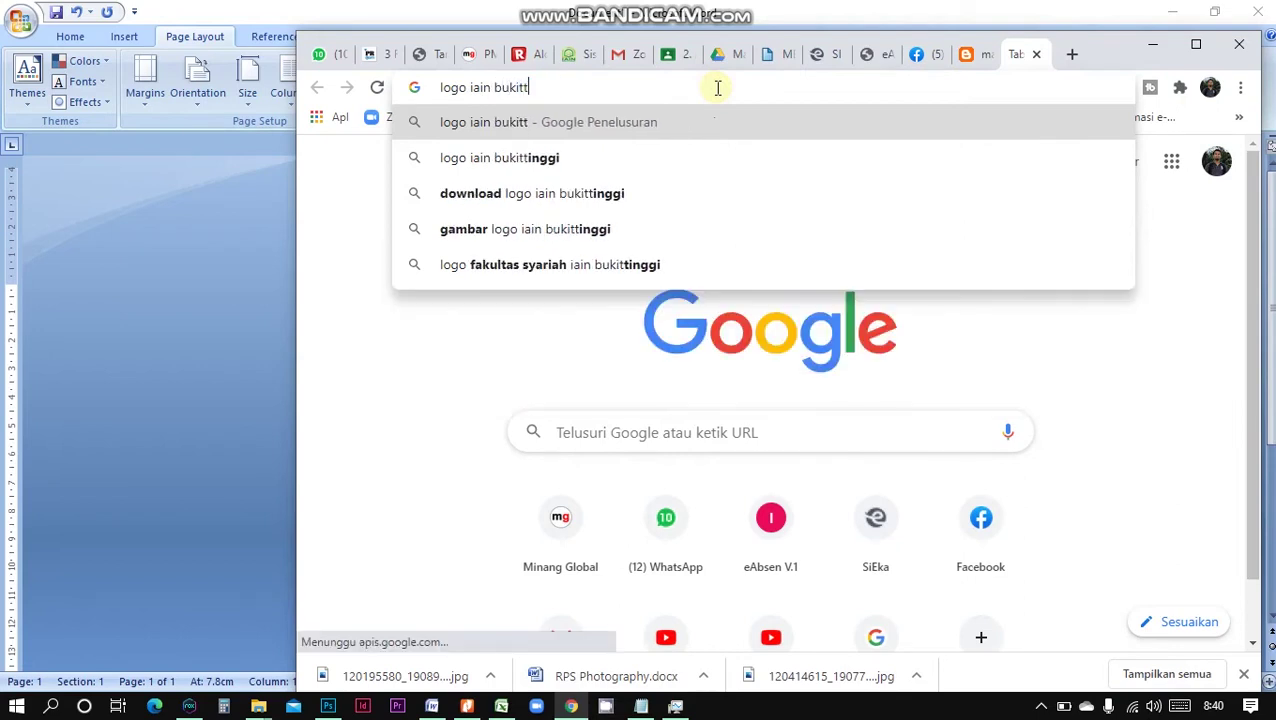
type("inggi png")
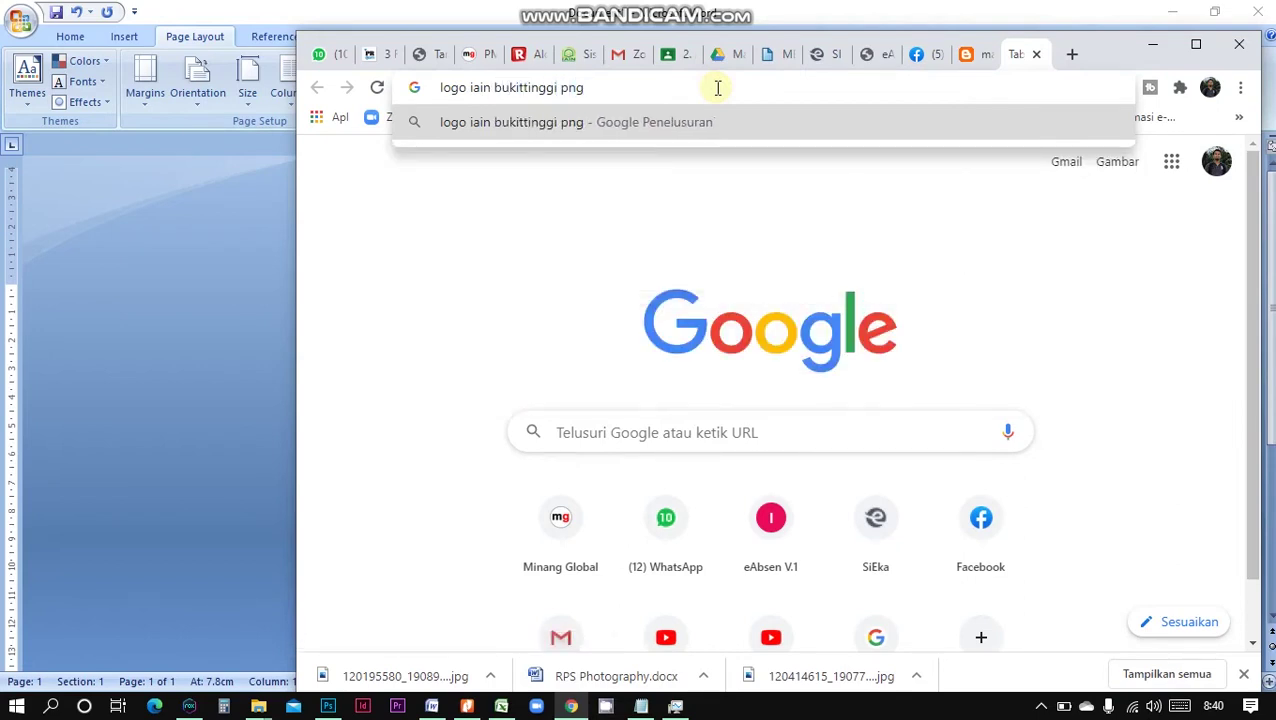
key("Return")
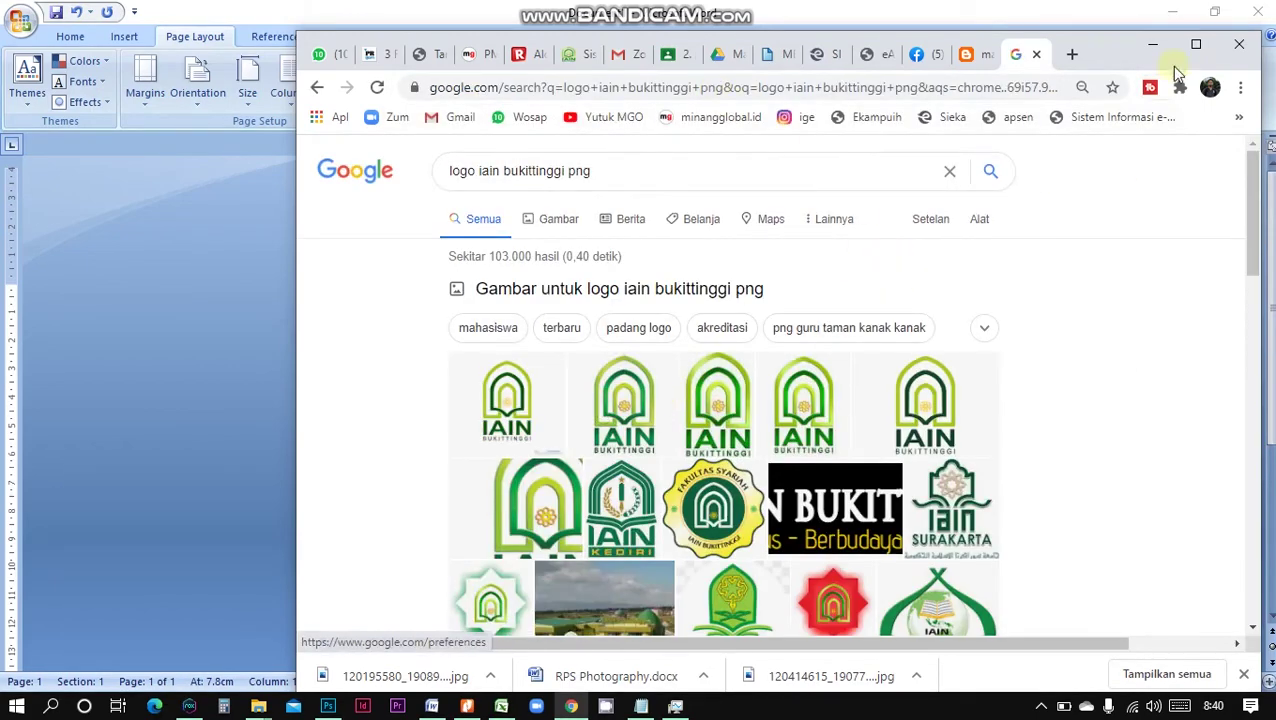
left_click(1195, 44)
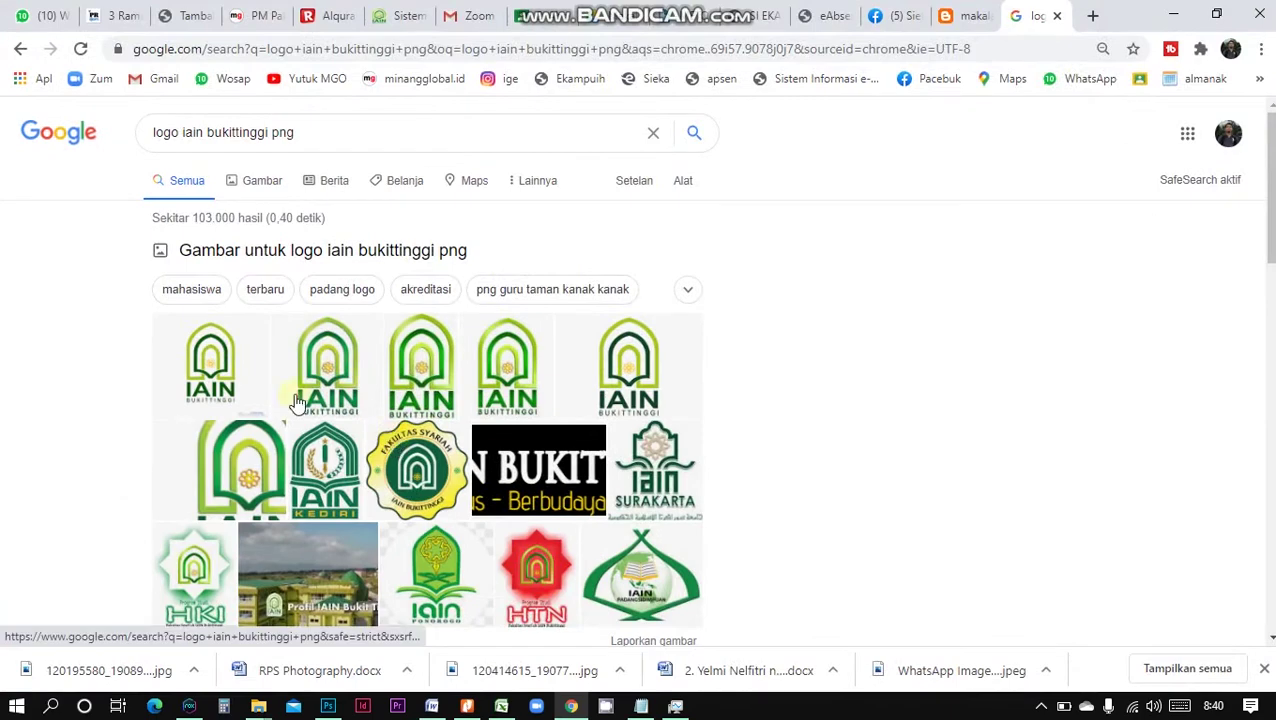
From the image results, open the travelpekanbaru.com logo page and enlarge its PNG logo
left_click(246, 380)
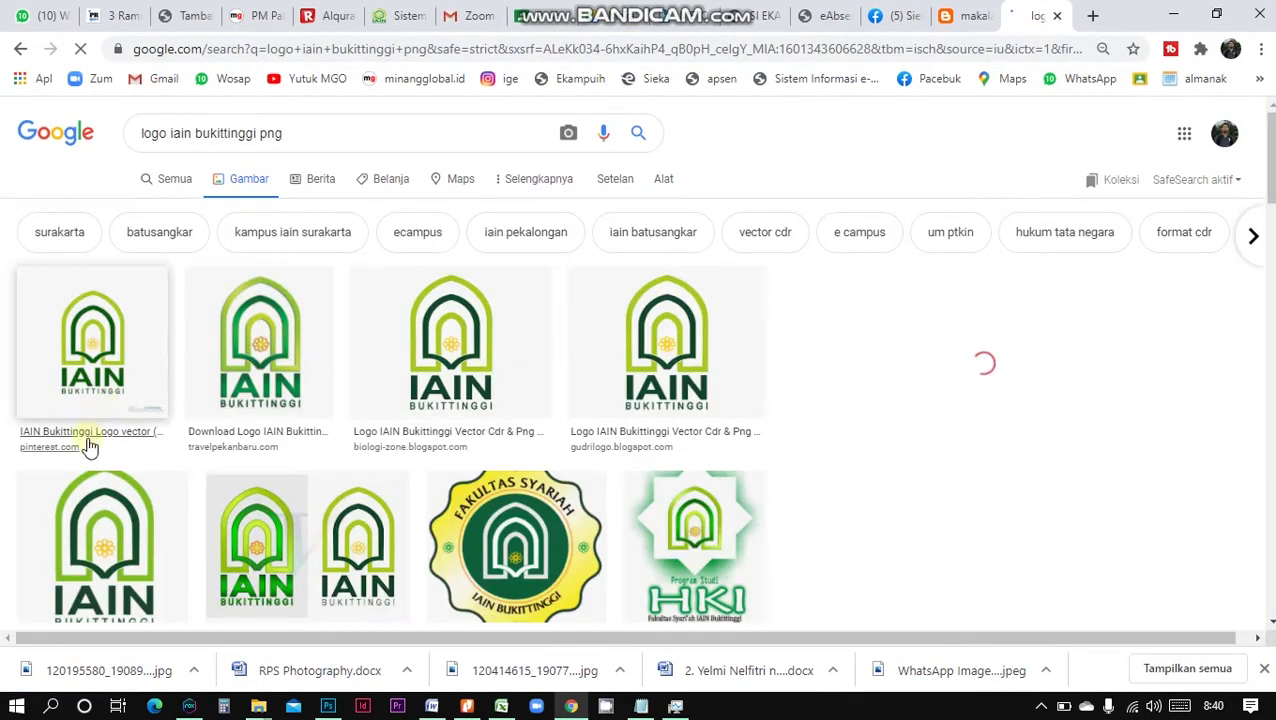
left_click(88, 447)
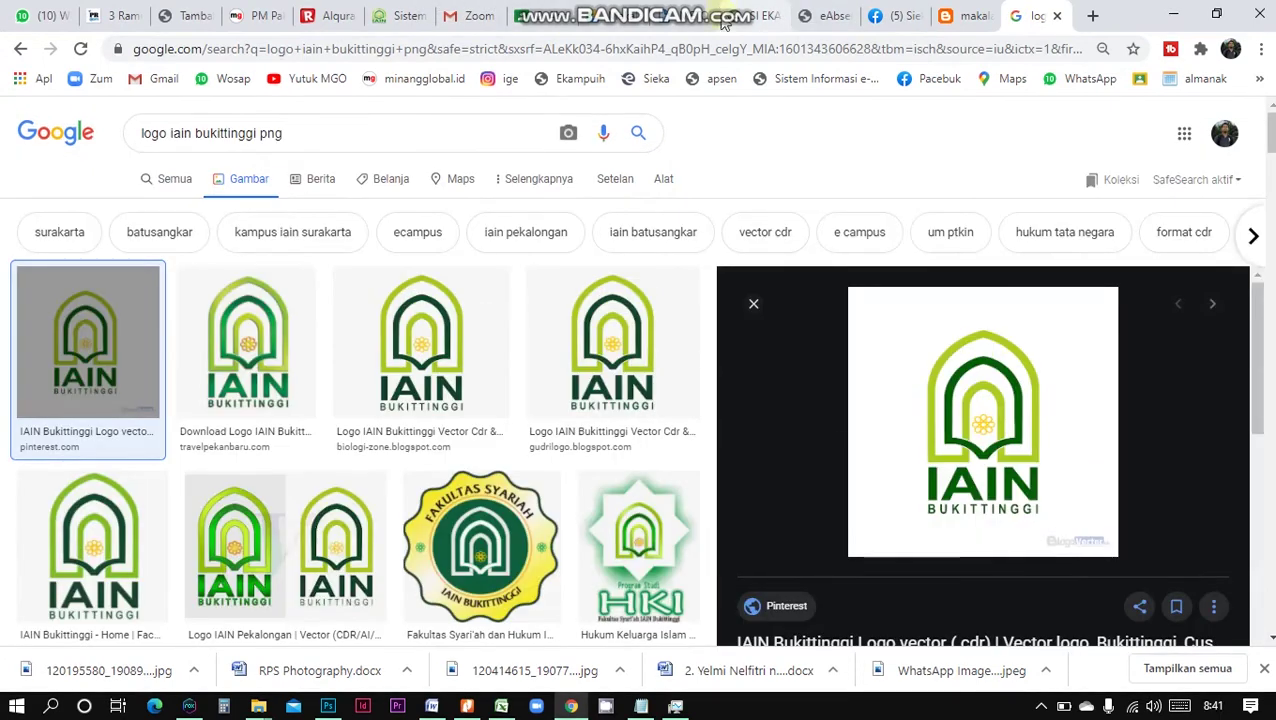
left_click(244, 435)
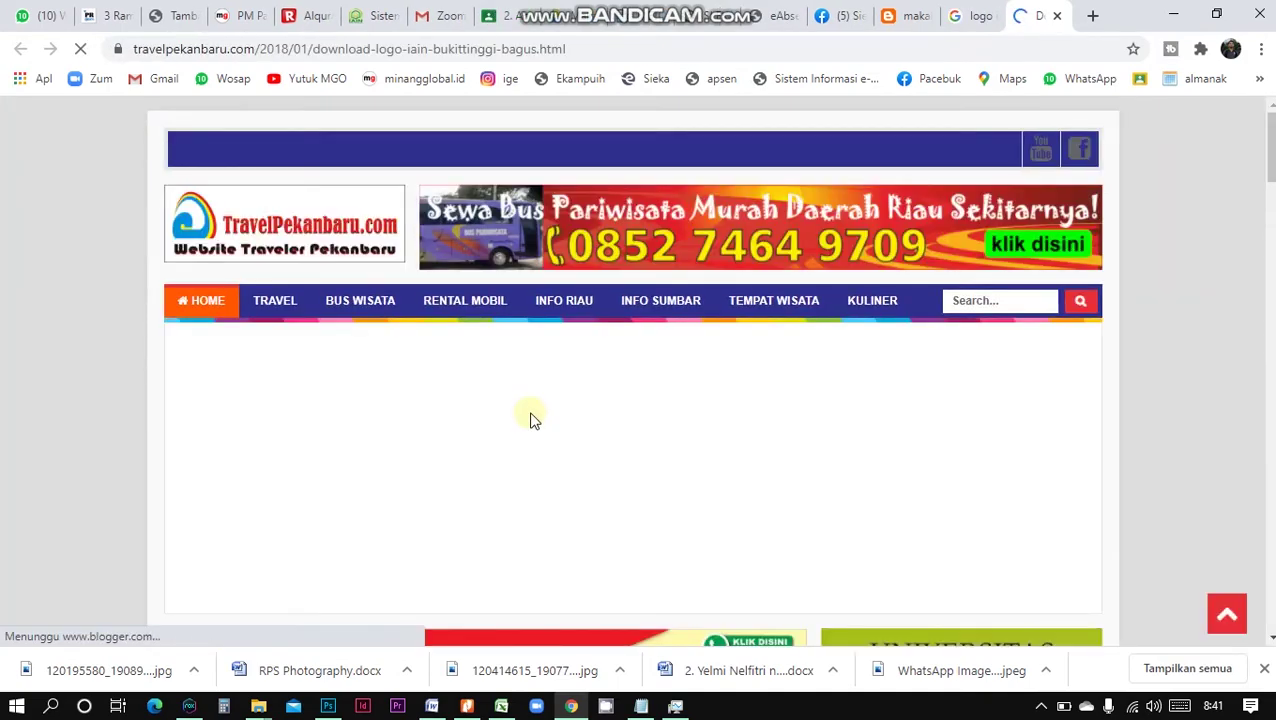
scroll(530, 420, "down", 10)
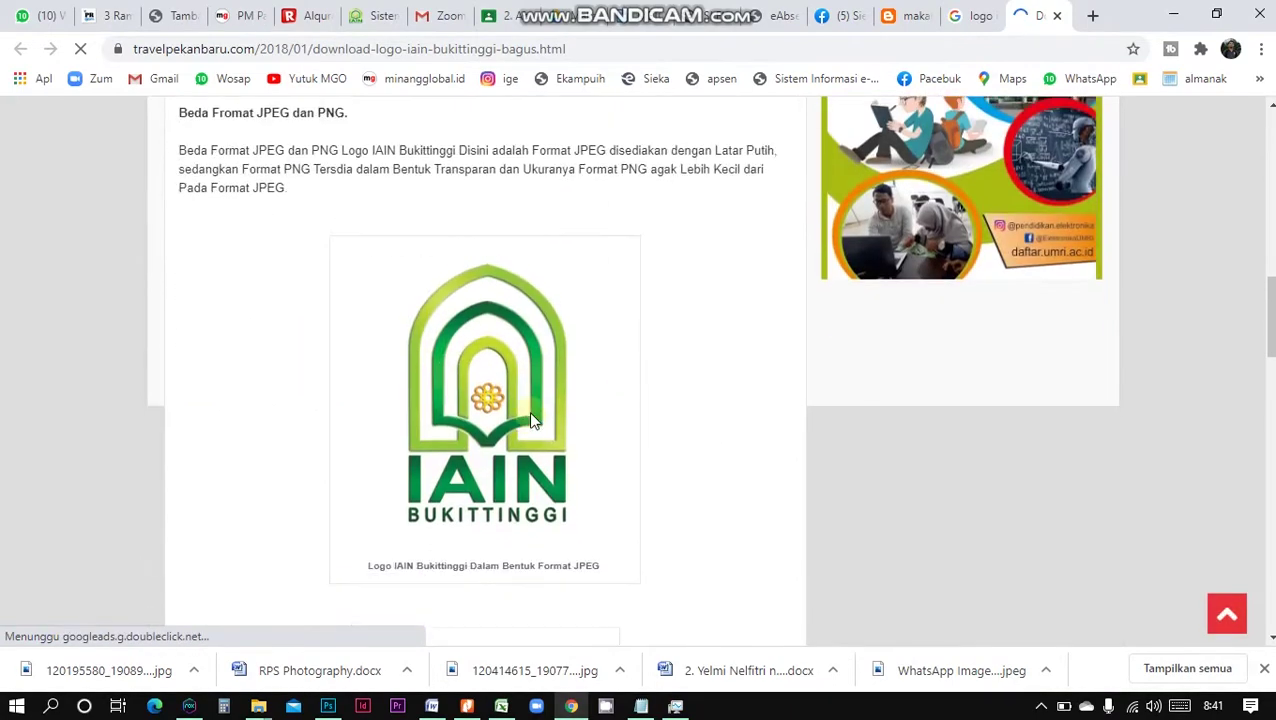
scroll(530, 420, "down", 2)
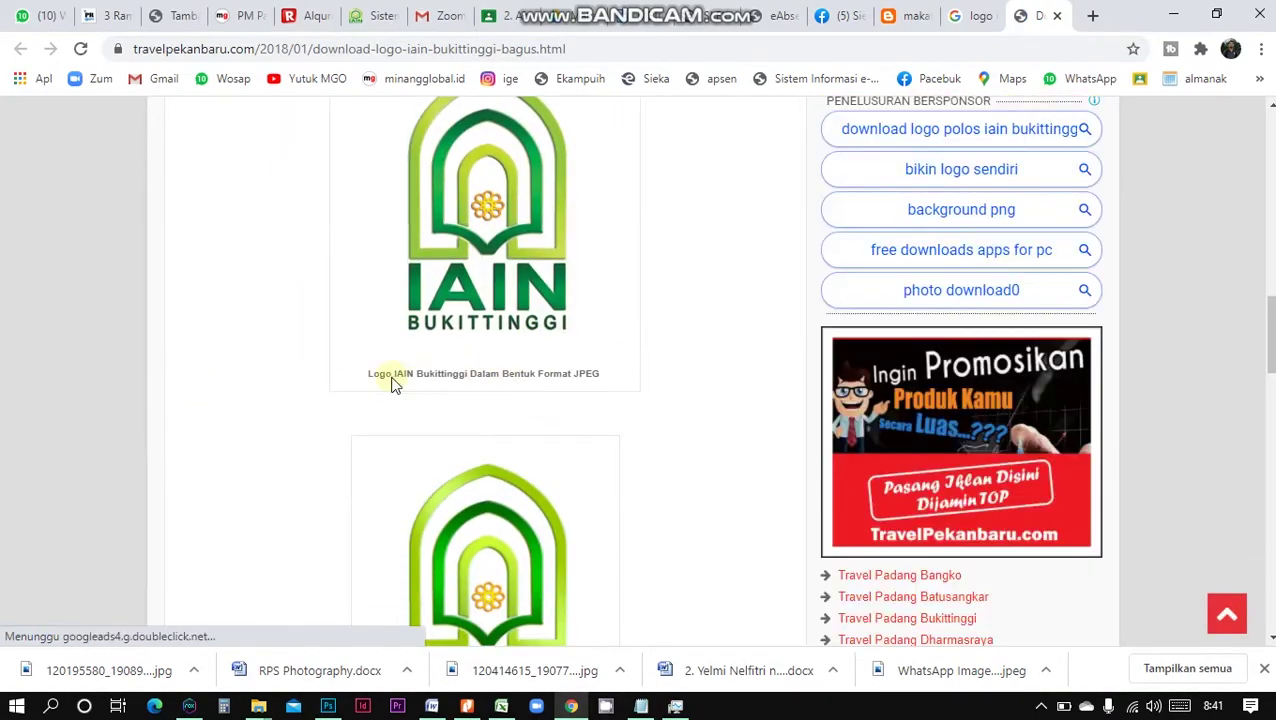
scroll(590, 378, "down", 4)
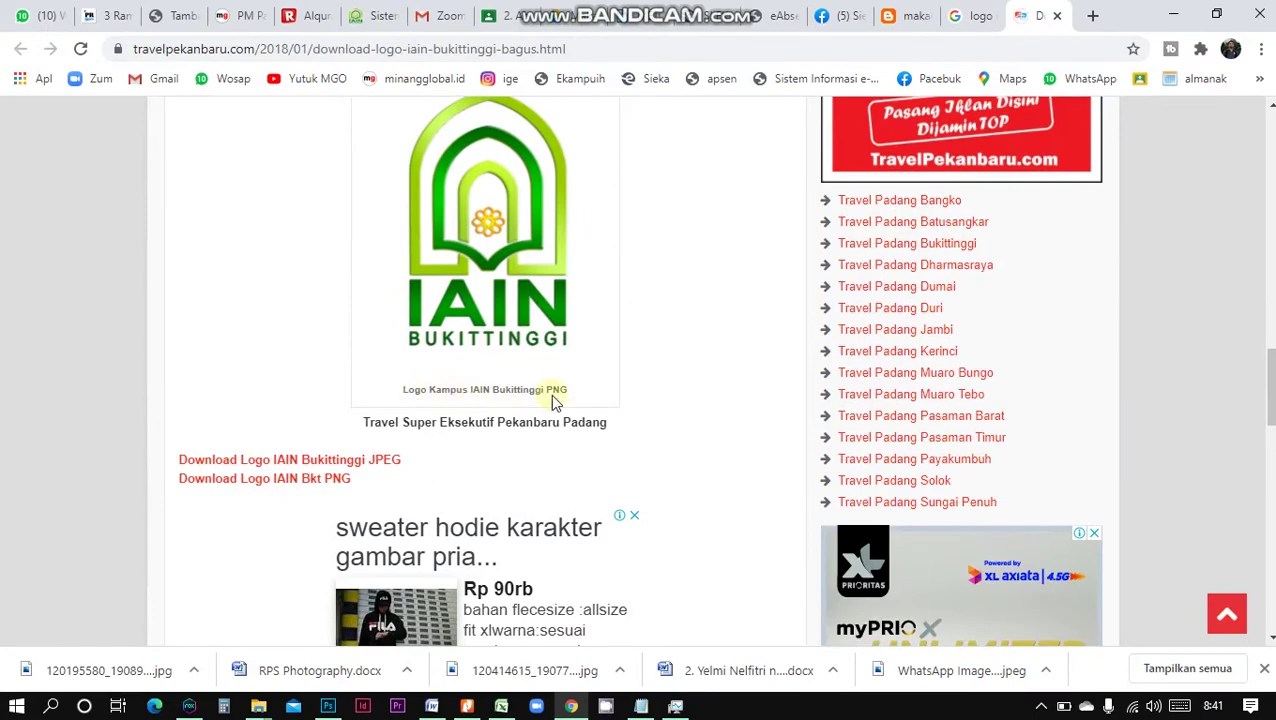
left_click(528, 300)
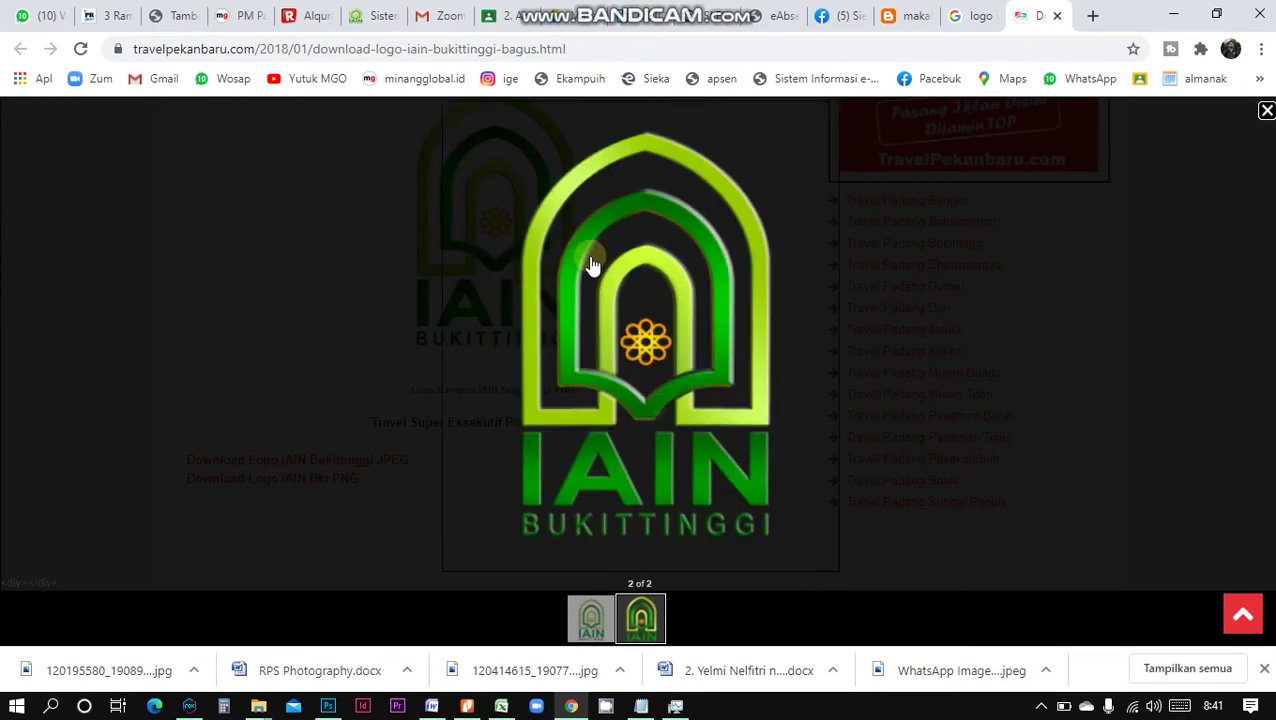
Save the logo as 'Logo IAIN Bukittinggi PNG' in Downloads and return to Word
right_click(591, 262)
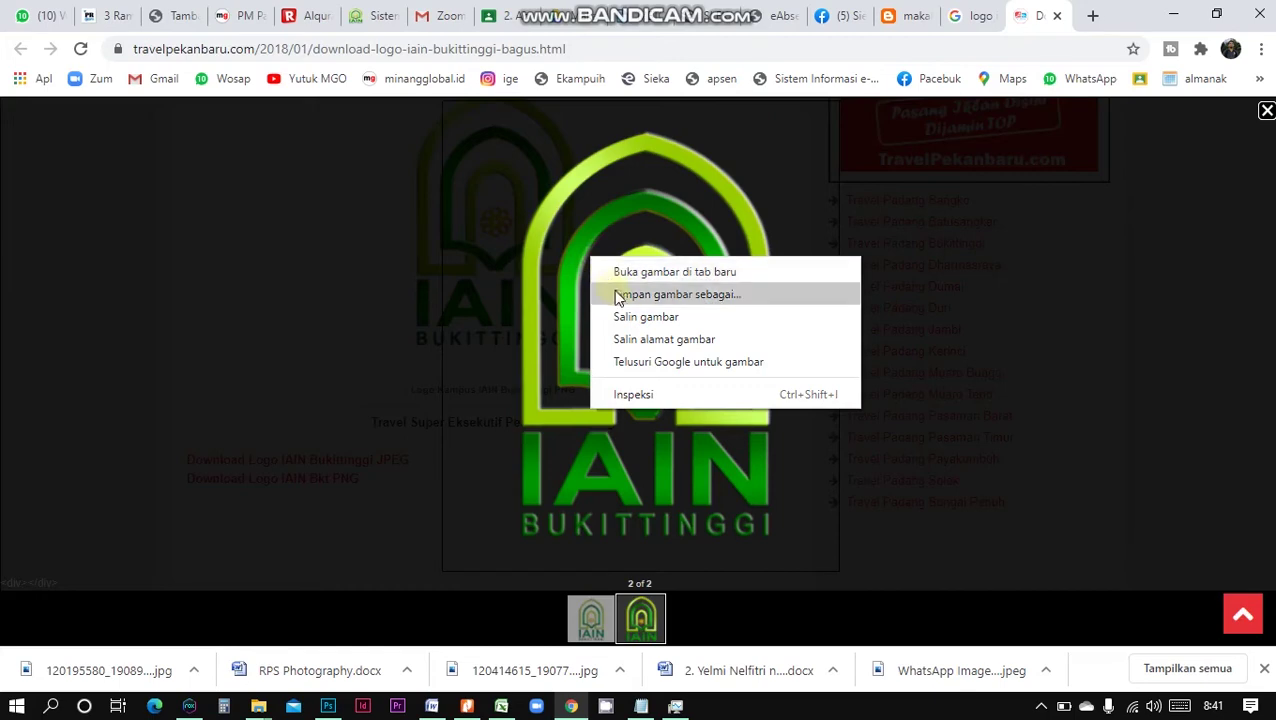
left_click(621, 296)
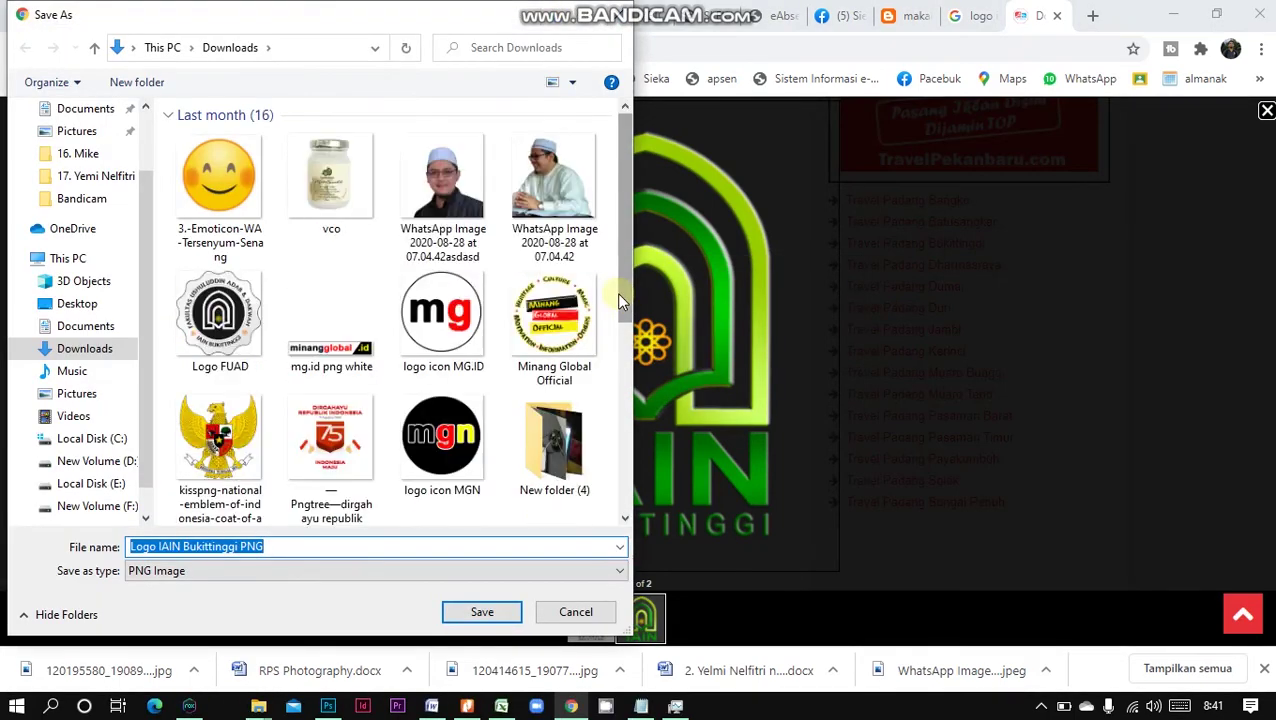
left_click(492, 618)
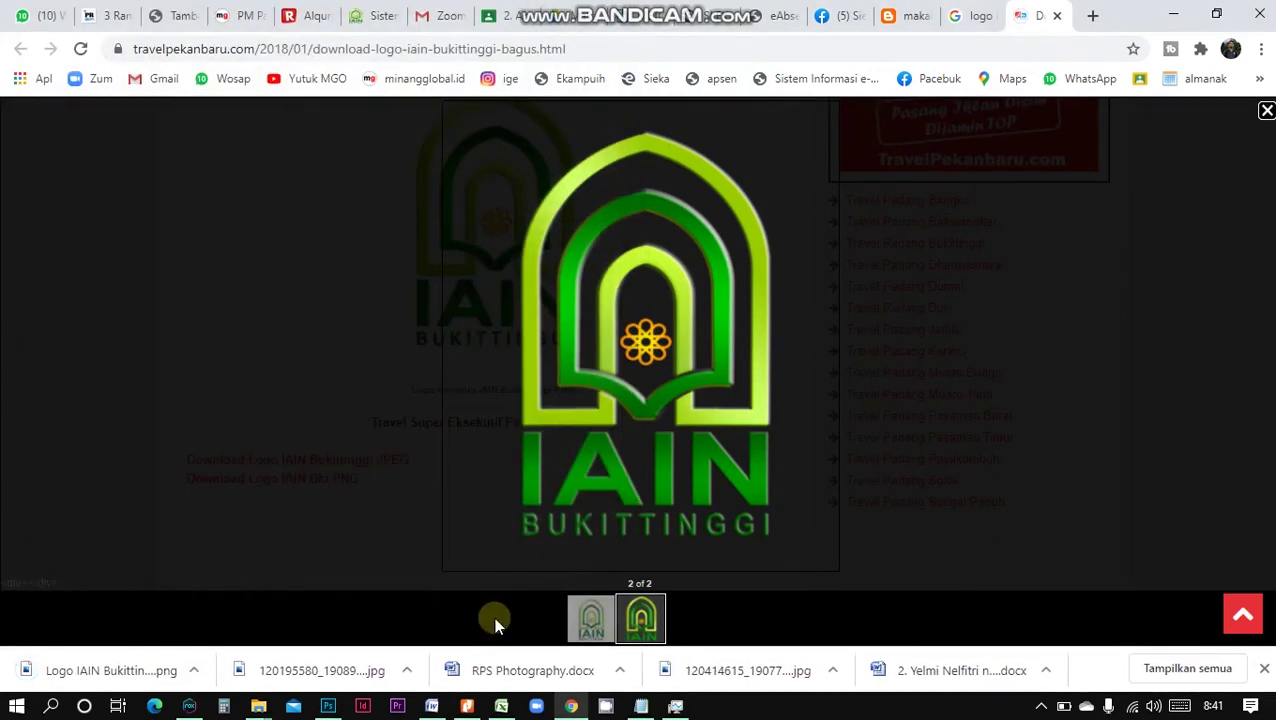
left_click(432, 706)
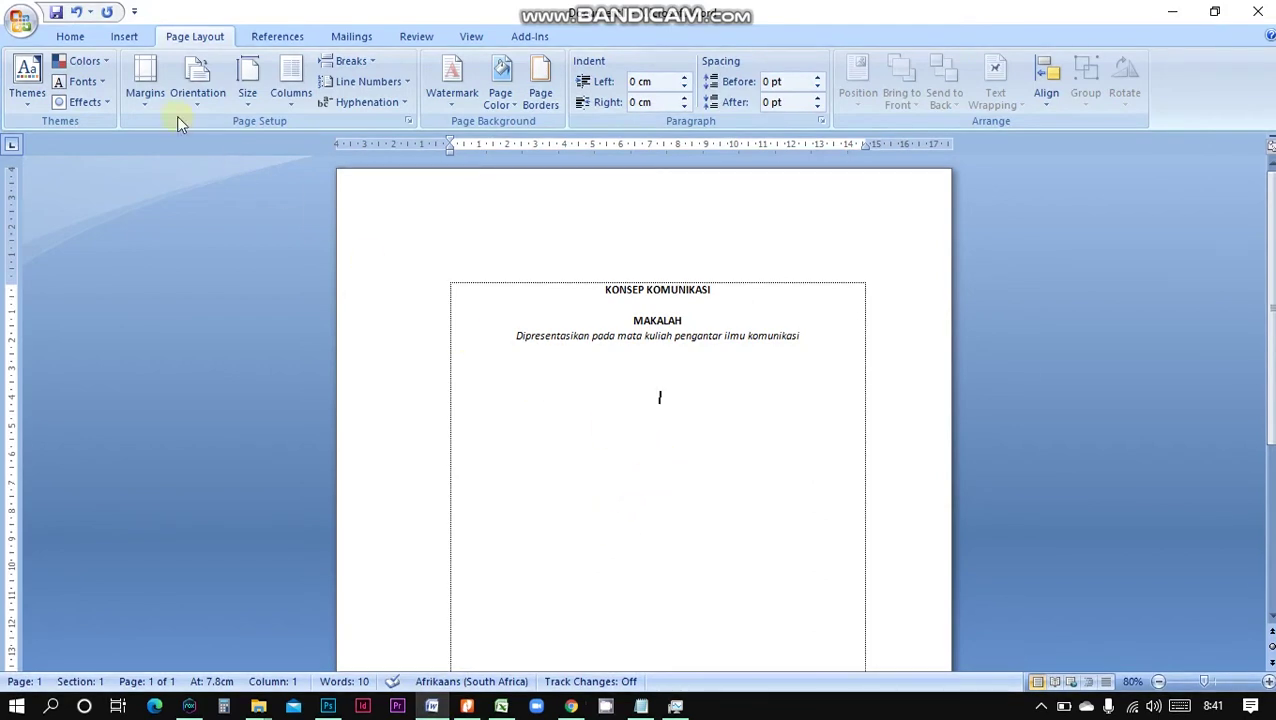
Insert the 'Logo IAIN Bukittinggi PNG' picture from Downloads into the cover page
left_click(125, 40)
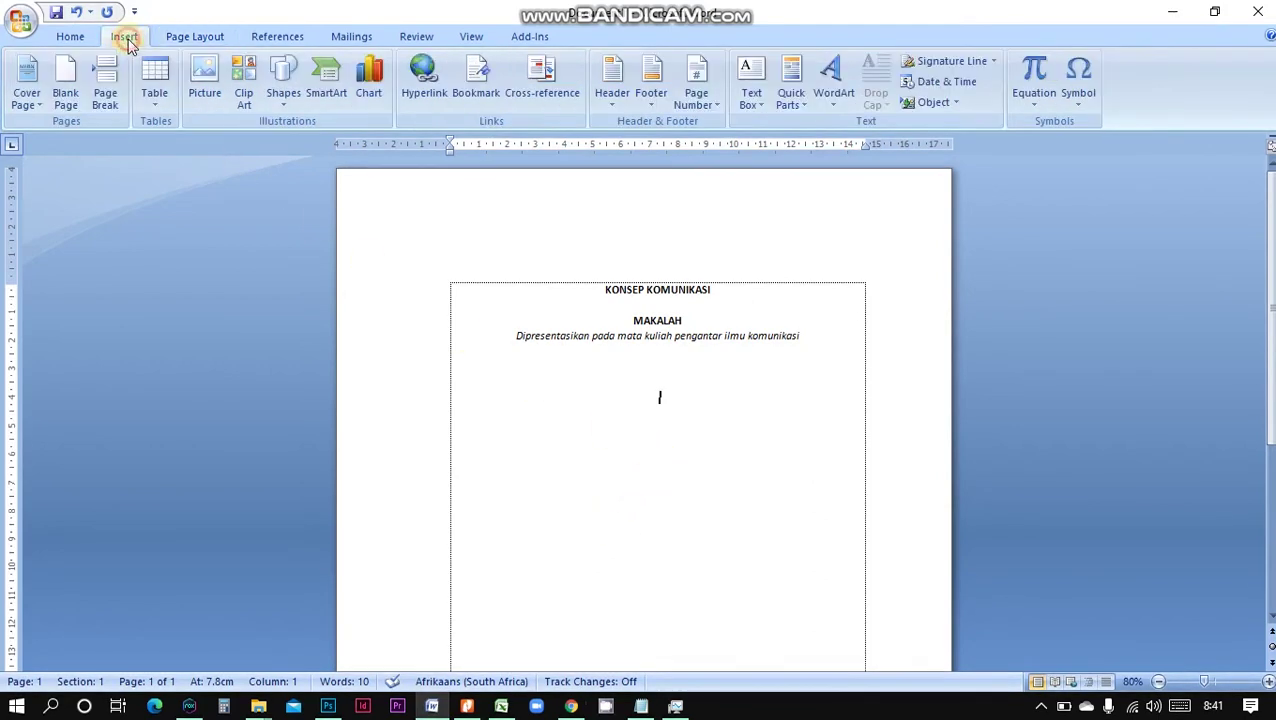
left_click(211, 84)
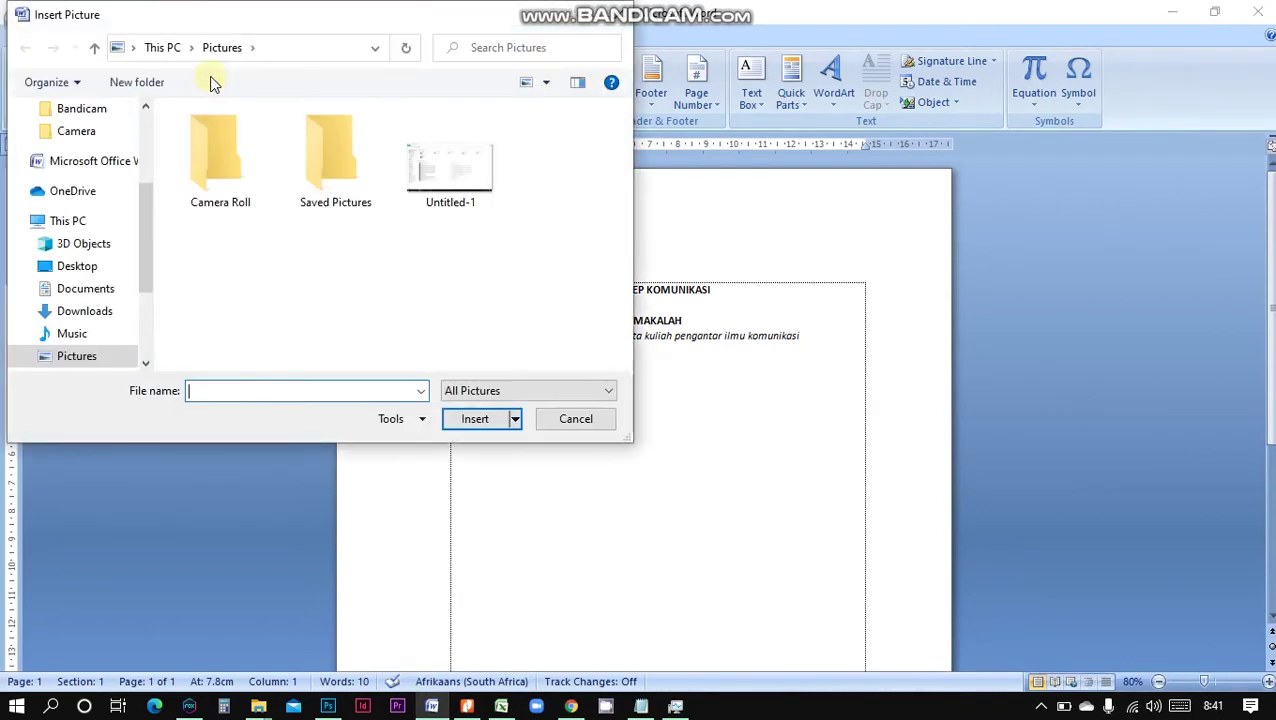
left_click(100, 311)
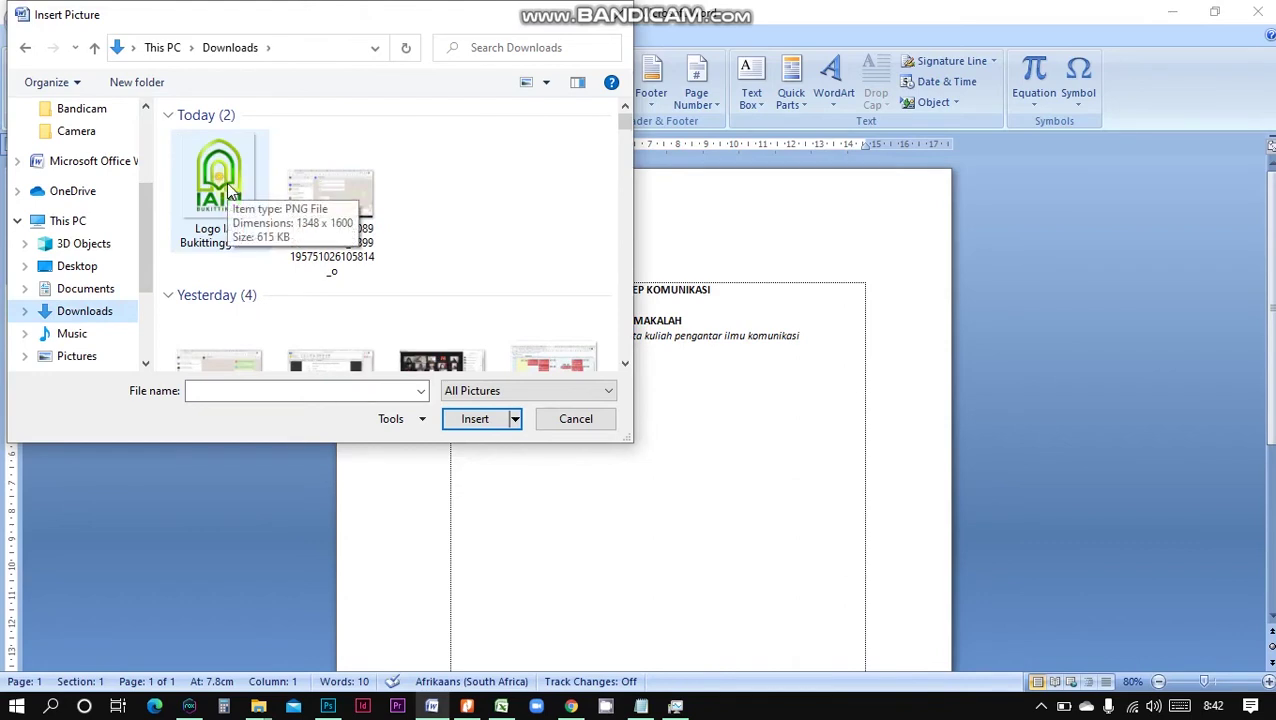
double_click(226, 182)
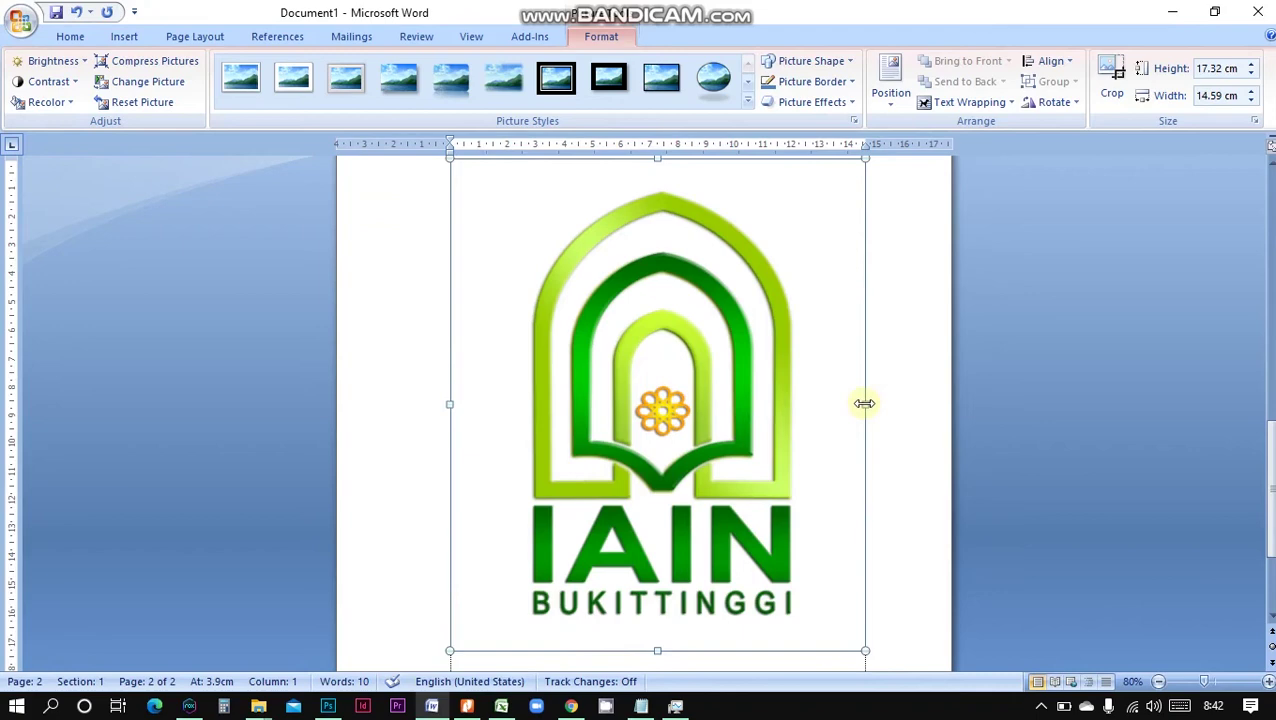
Resize the logo proportionally to 5.6 × 4.72 cm and deselect it
left_click_drag(842, 404, 644, 413)
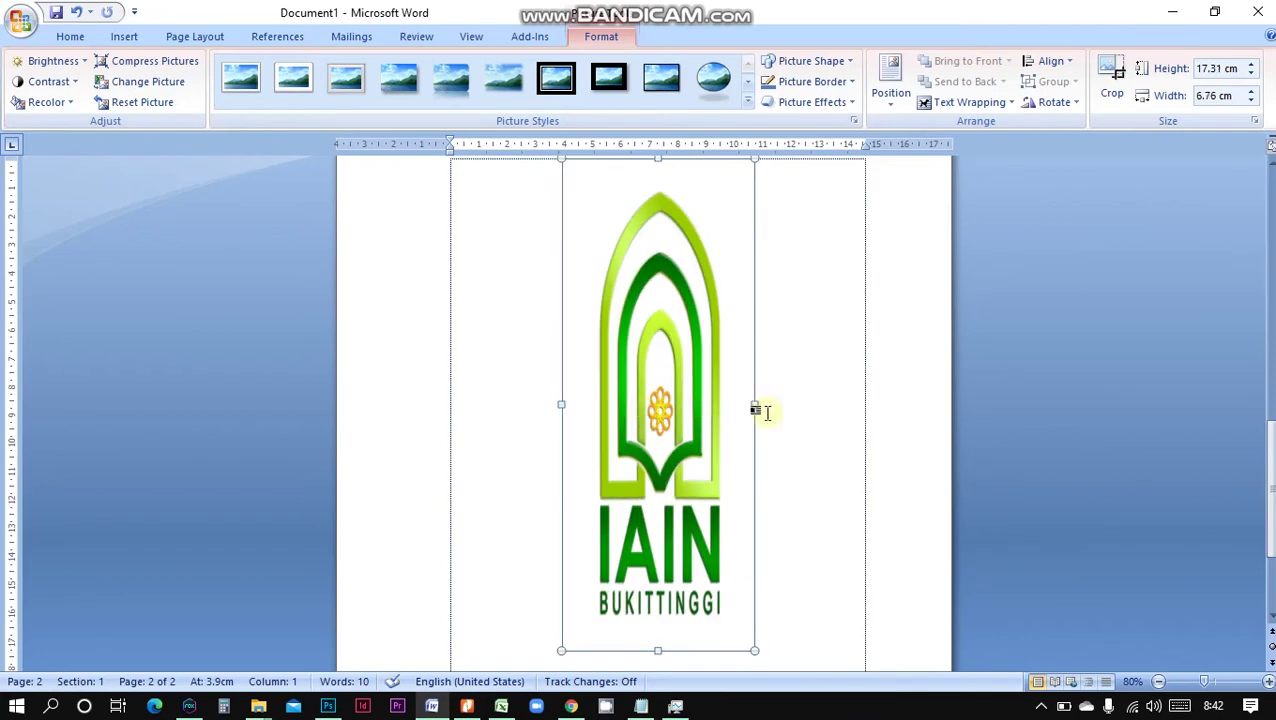
key("ctrl+z")
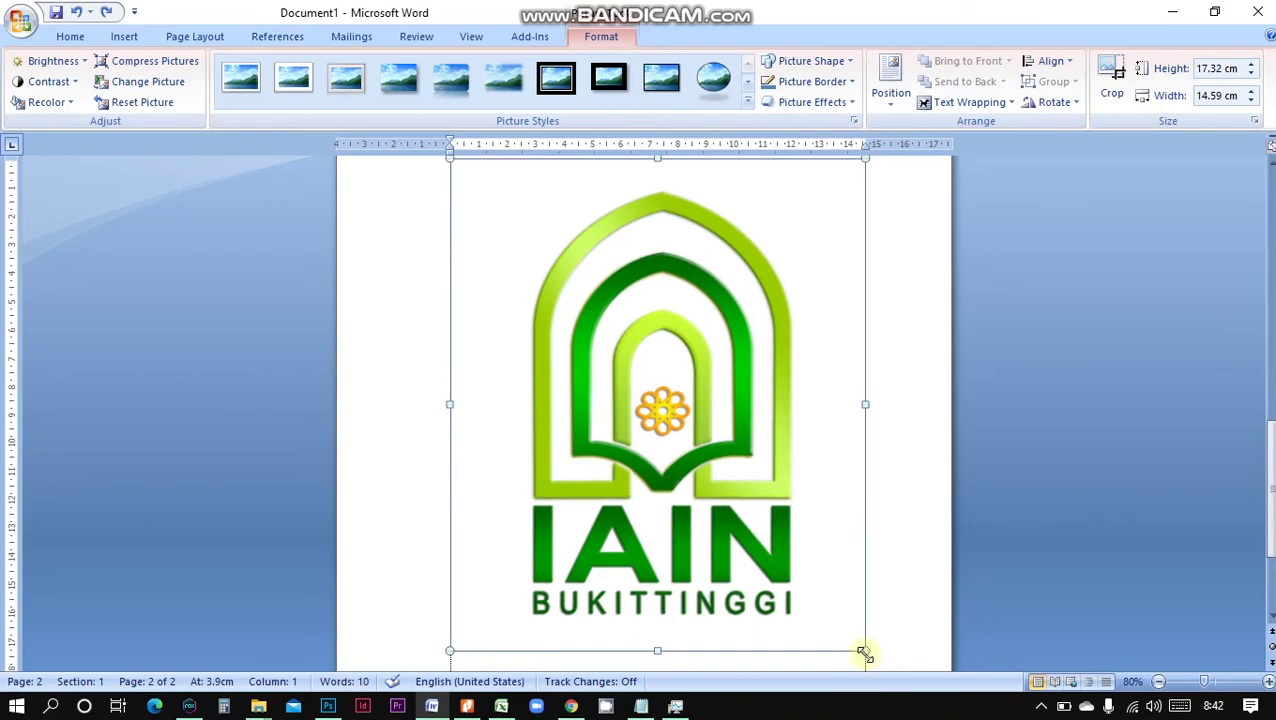
left_click_drag(864, 652, 610, 358)
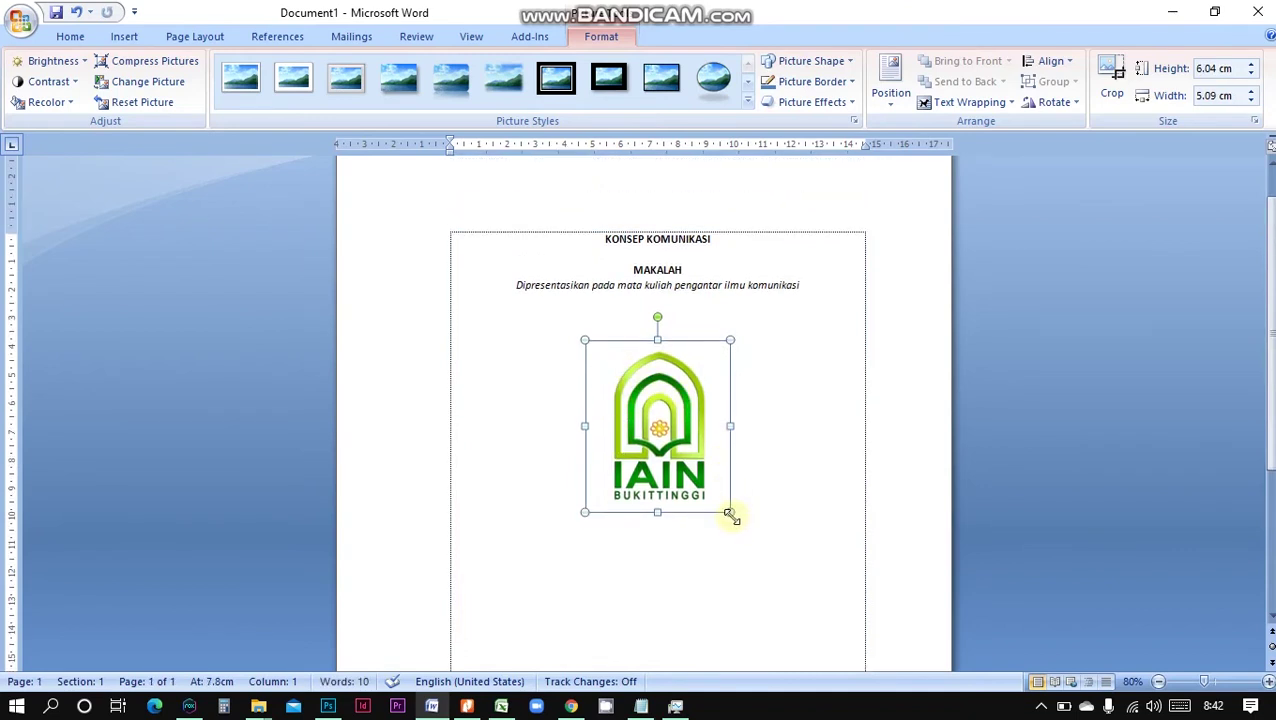
left_click_drag(726, 504, 719, 494)
scroll(765, 472, "down", 3)
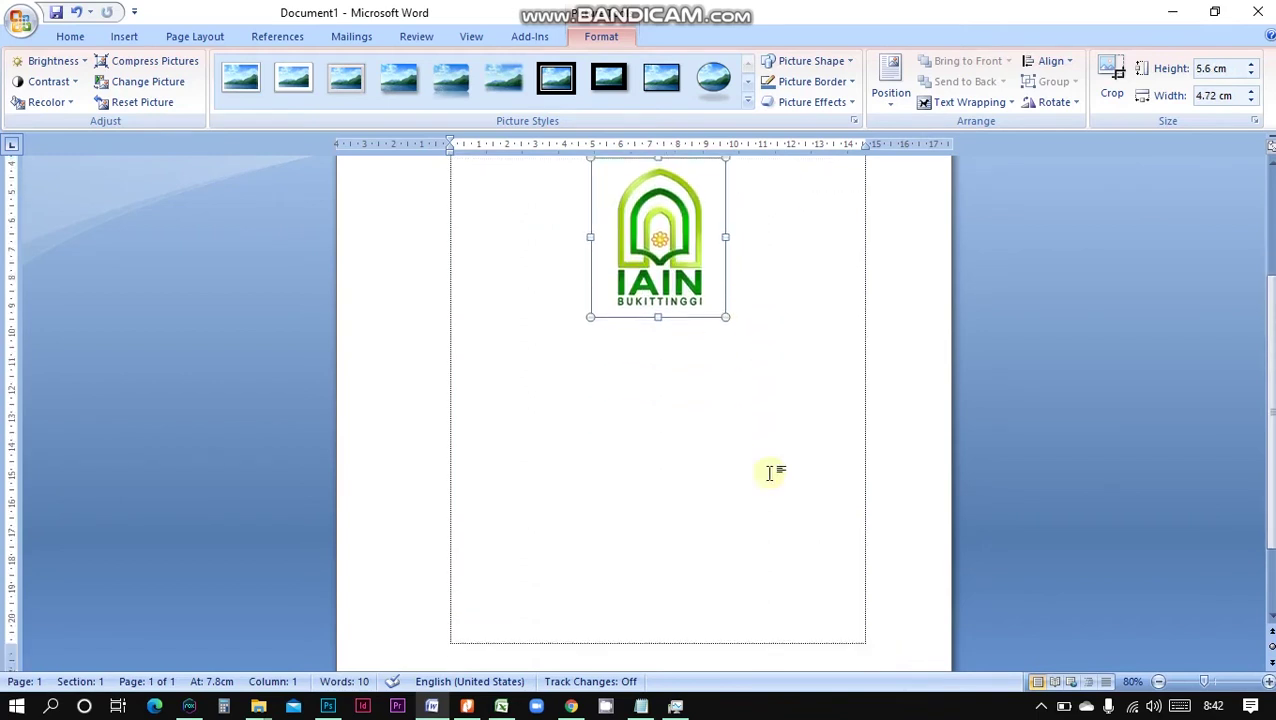
scroll(768, 472, "up", 3)
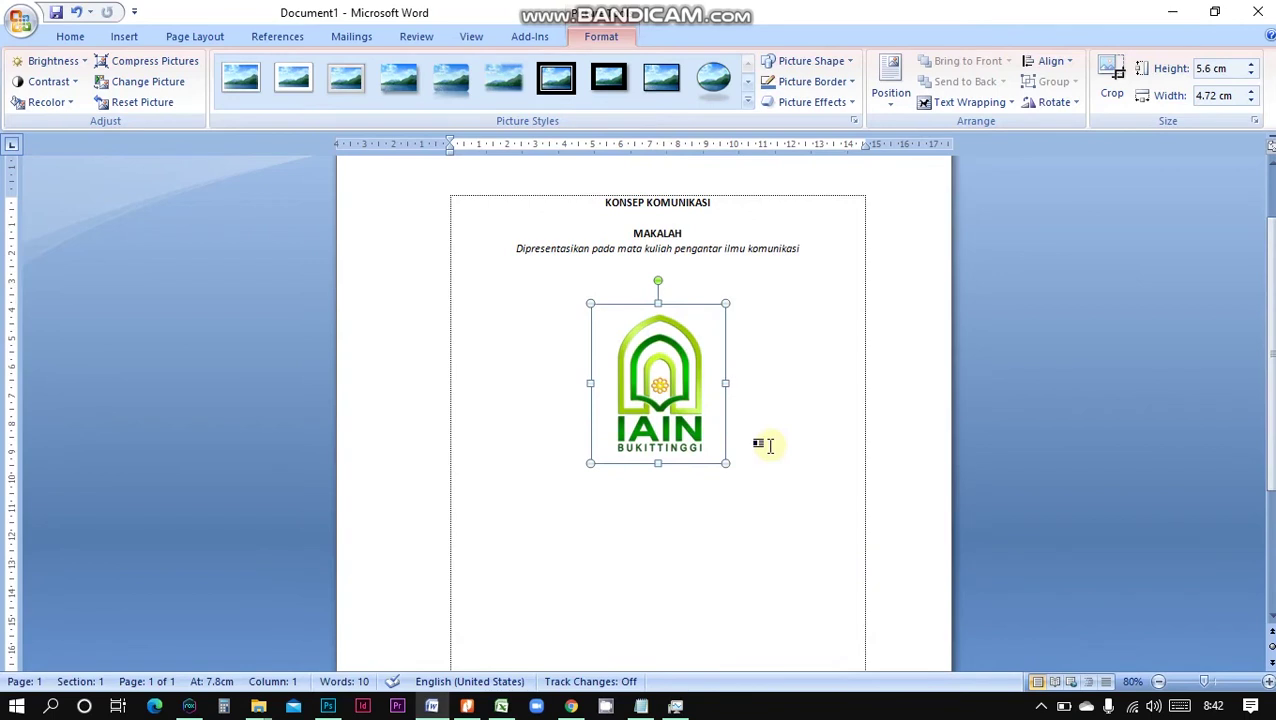
left_click(767, 445)
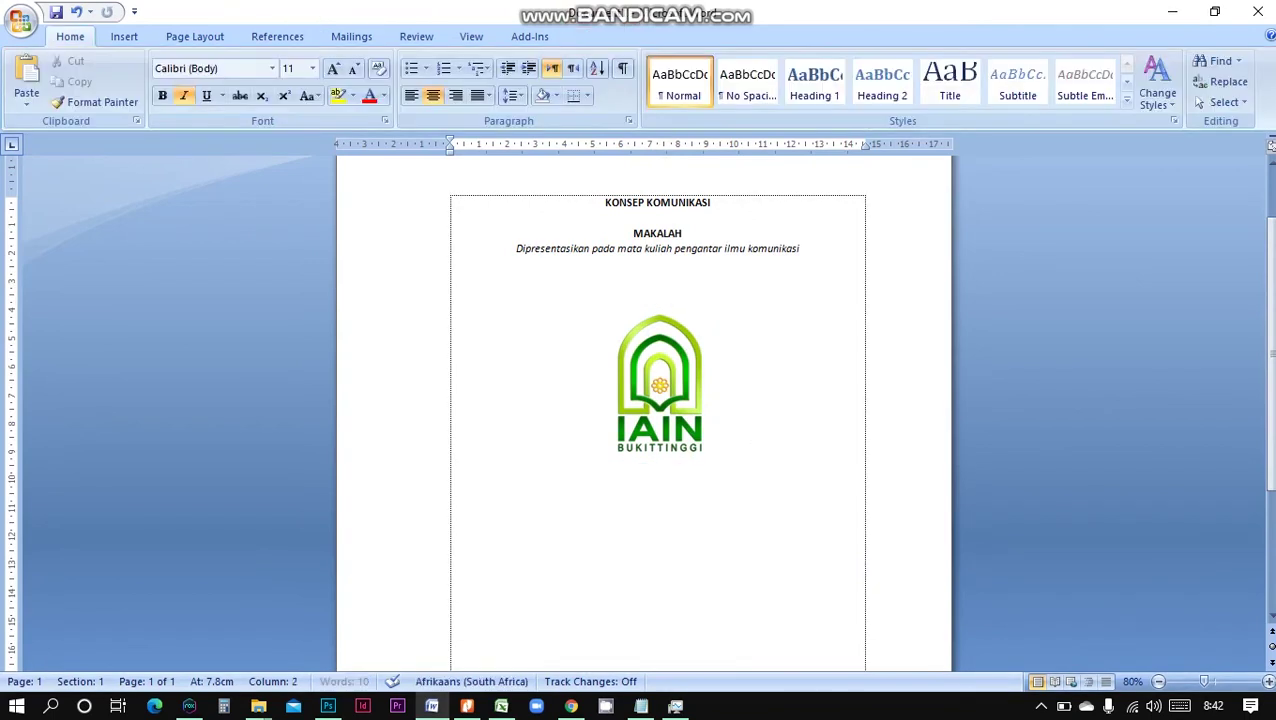
Below the logo, add 'disusun oleh:' followed by the student's name and student number
key("Return")
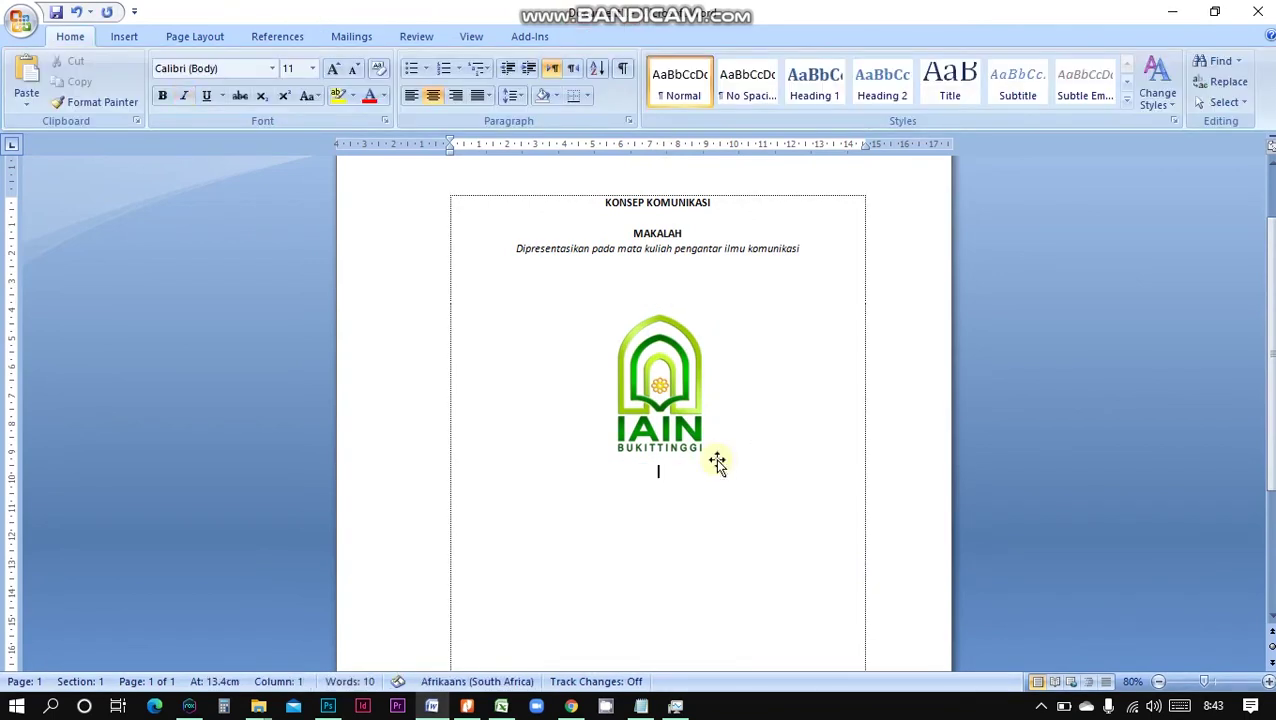
type("disusun oleh")
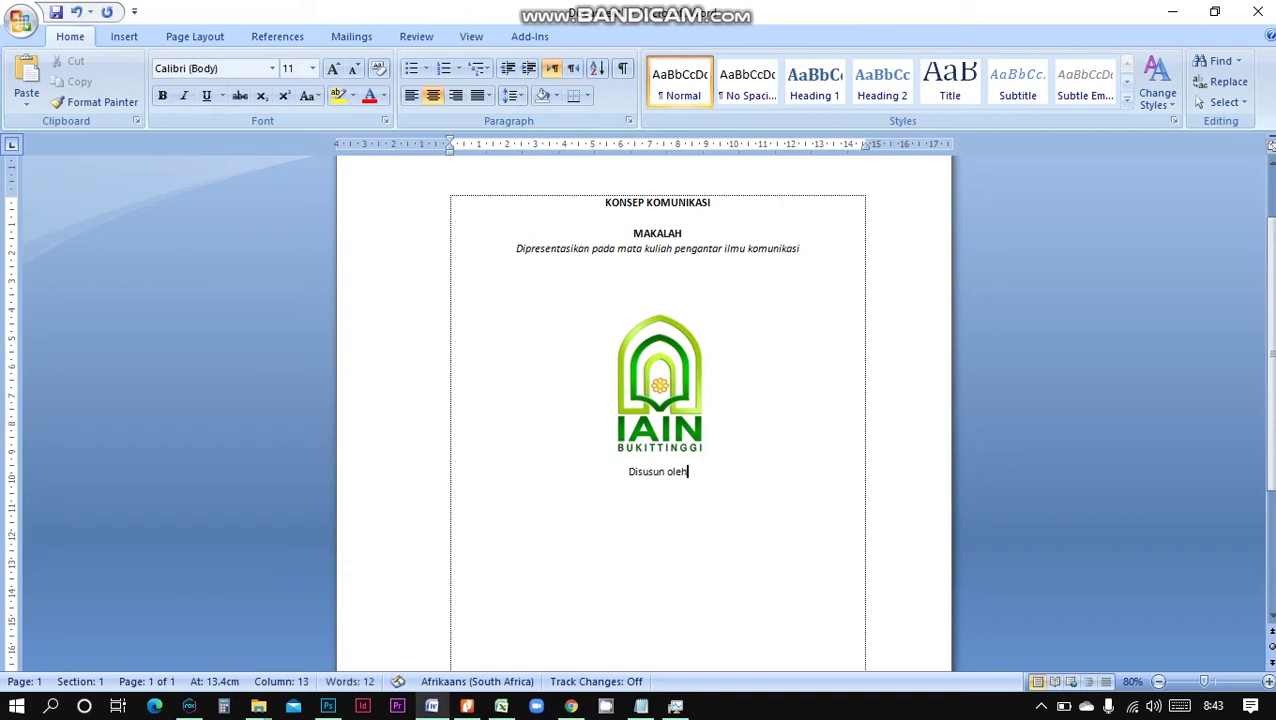
type(":")
key("Return")
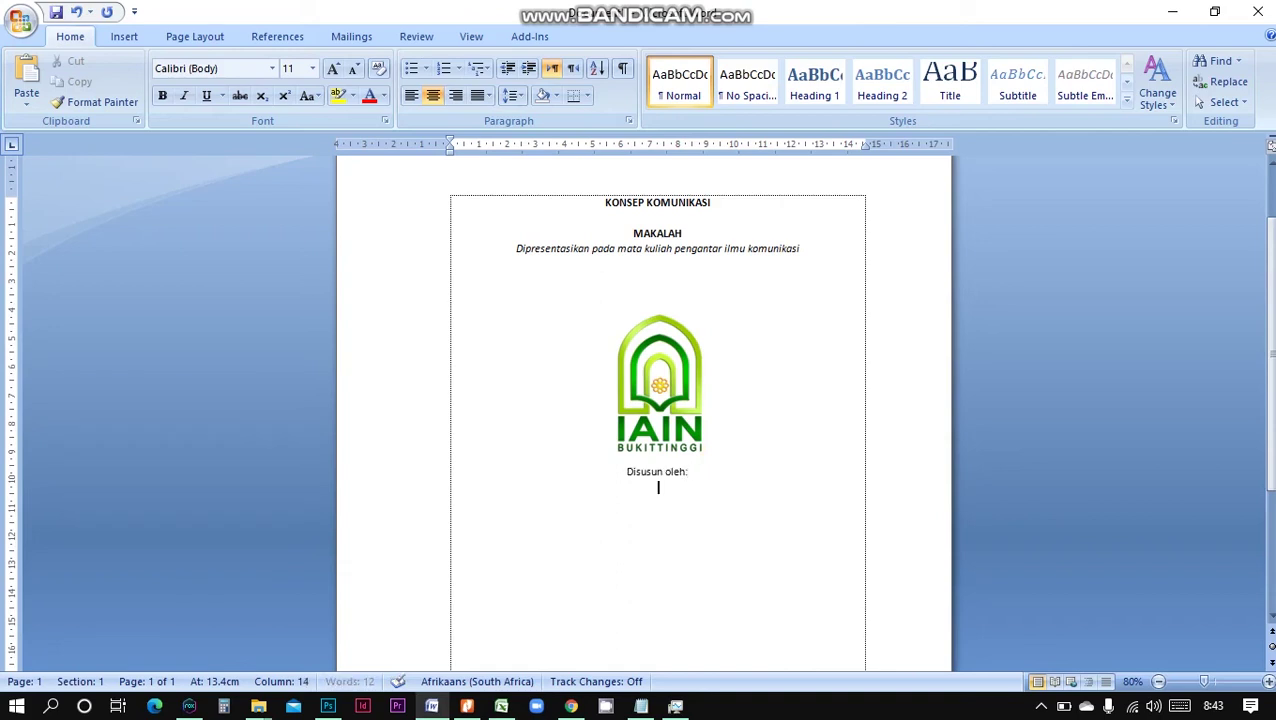
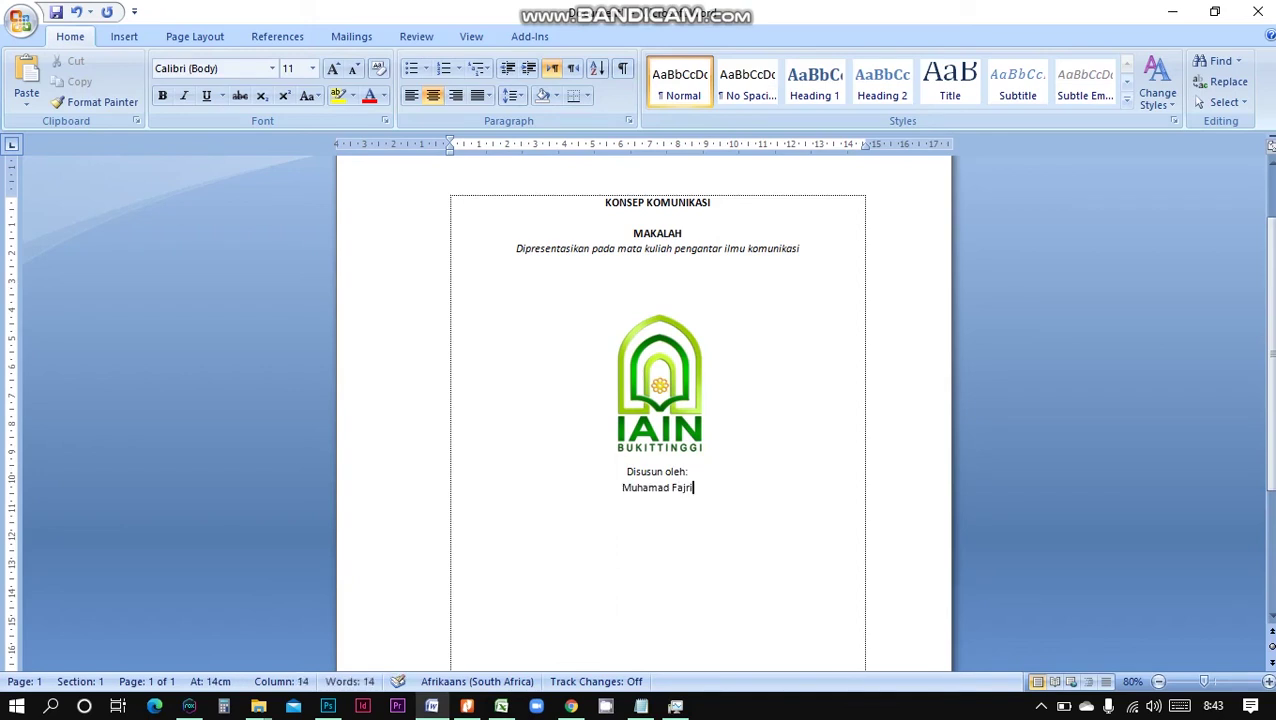
key("Return")
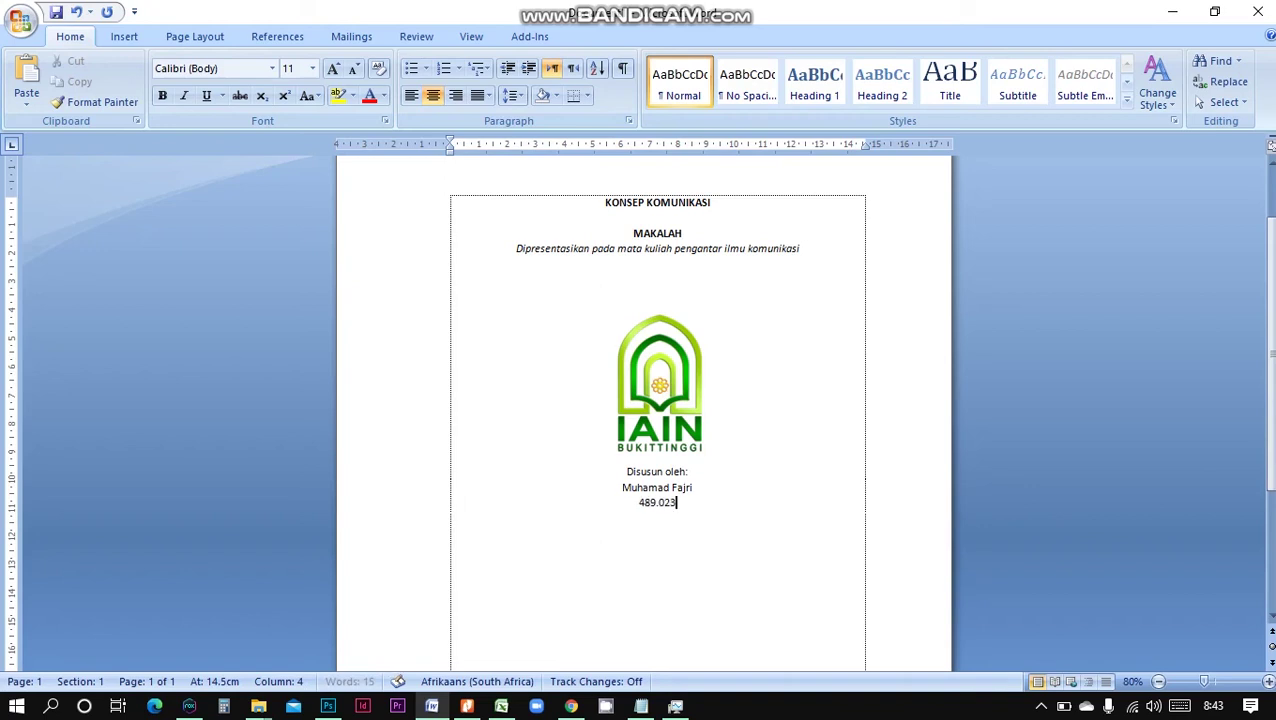
Add a 'Dosen Pembimbing' line with the supervising lecturer's name beneath it
key("Return")
key("Return")
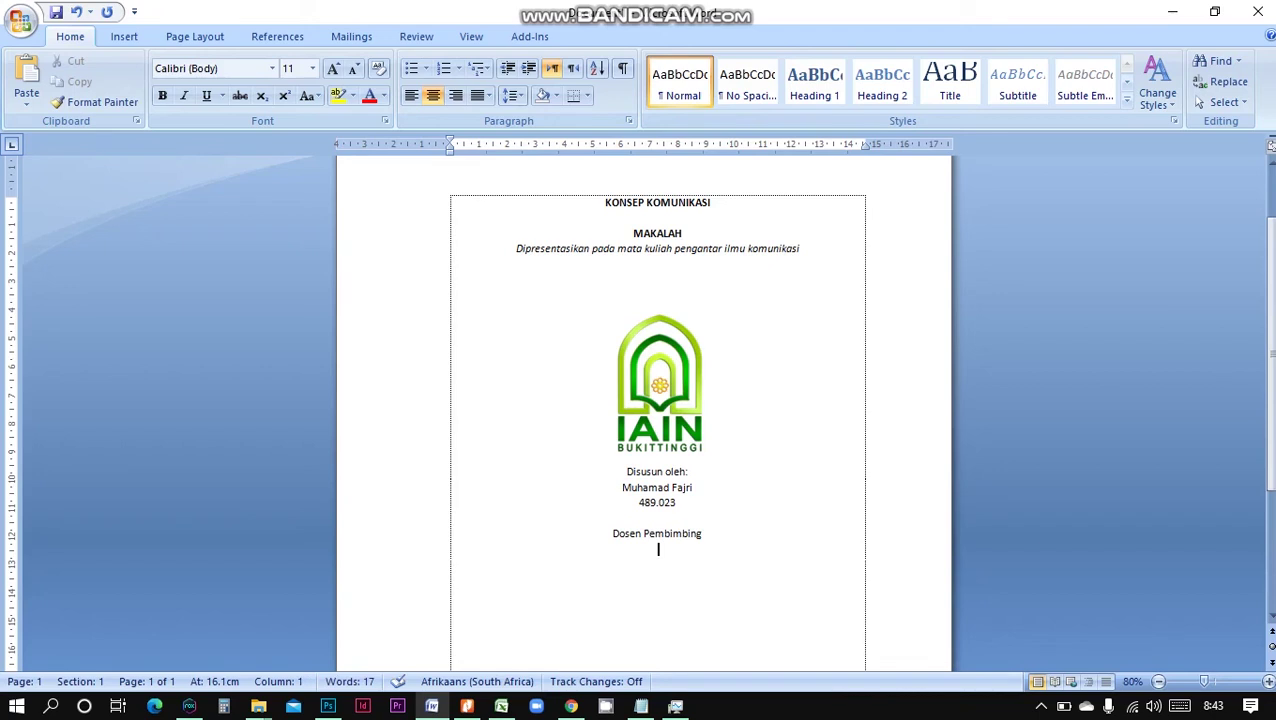
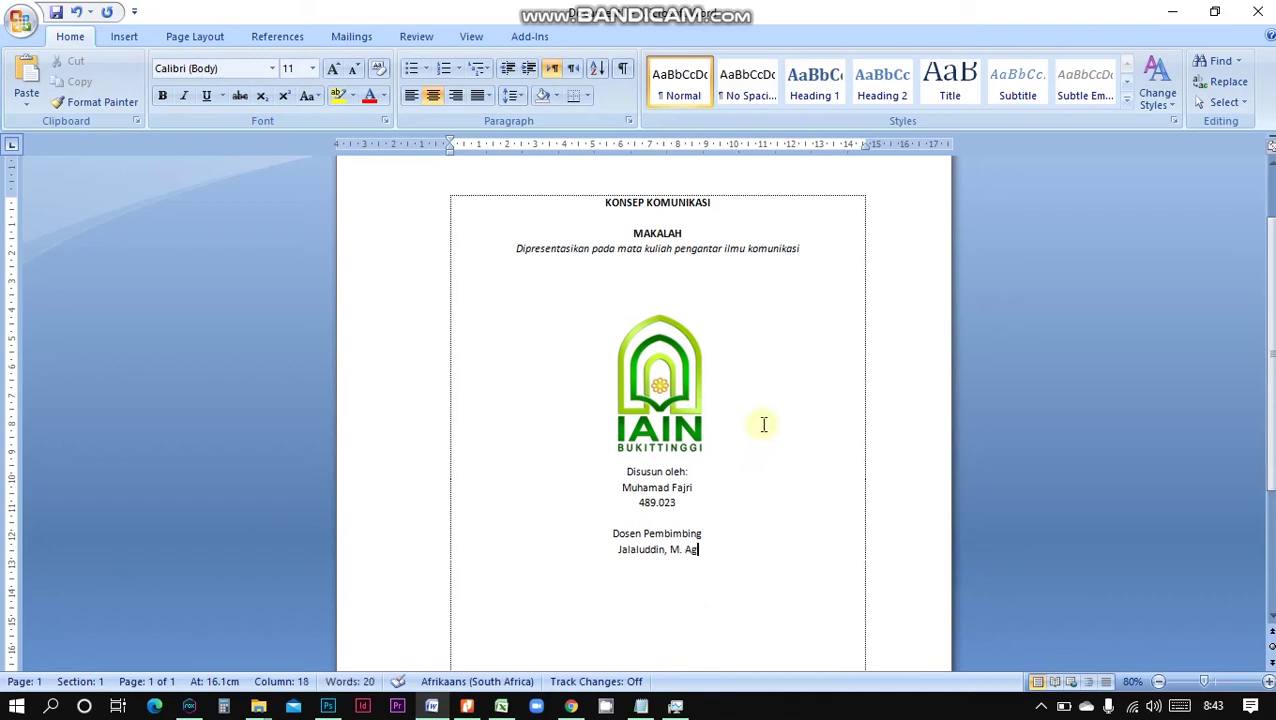
scroll(739, 450, "down", 1)
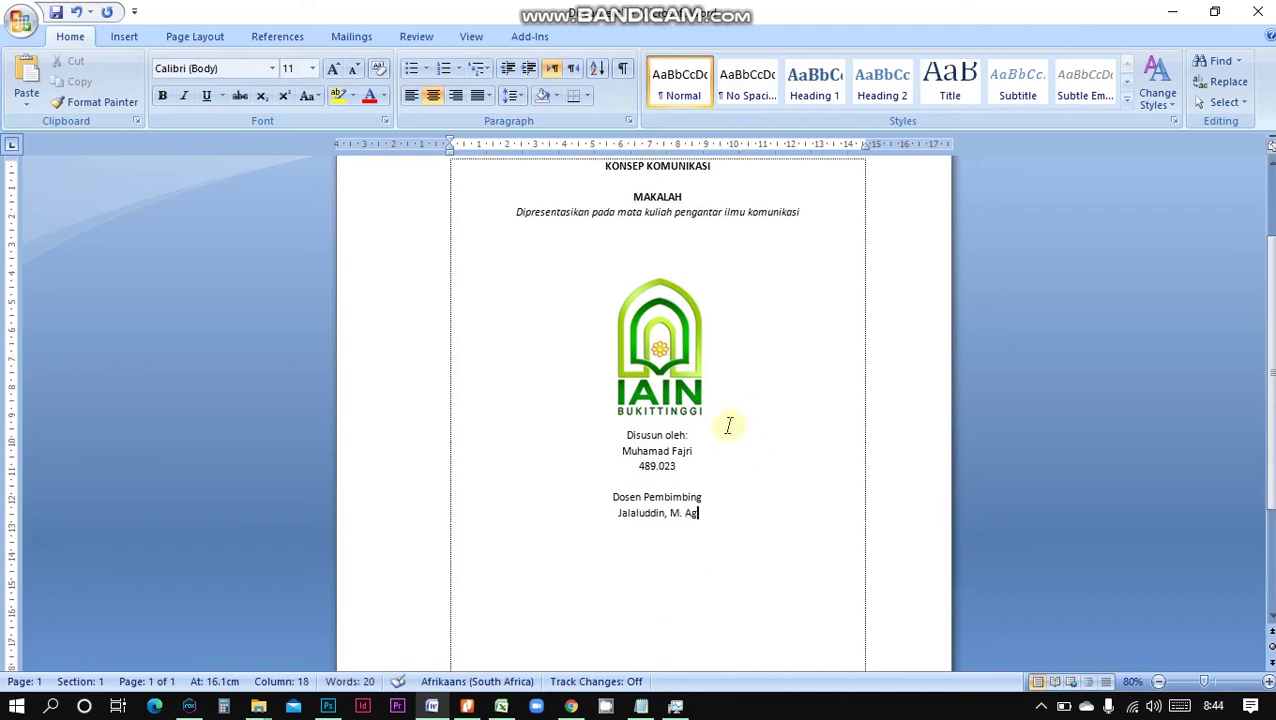
left_click(735, 416)
scroll(735, 416, "down", 3)
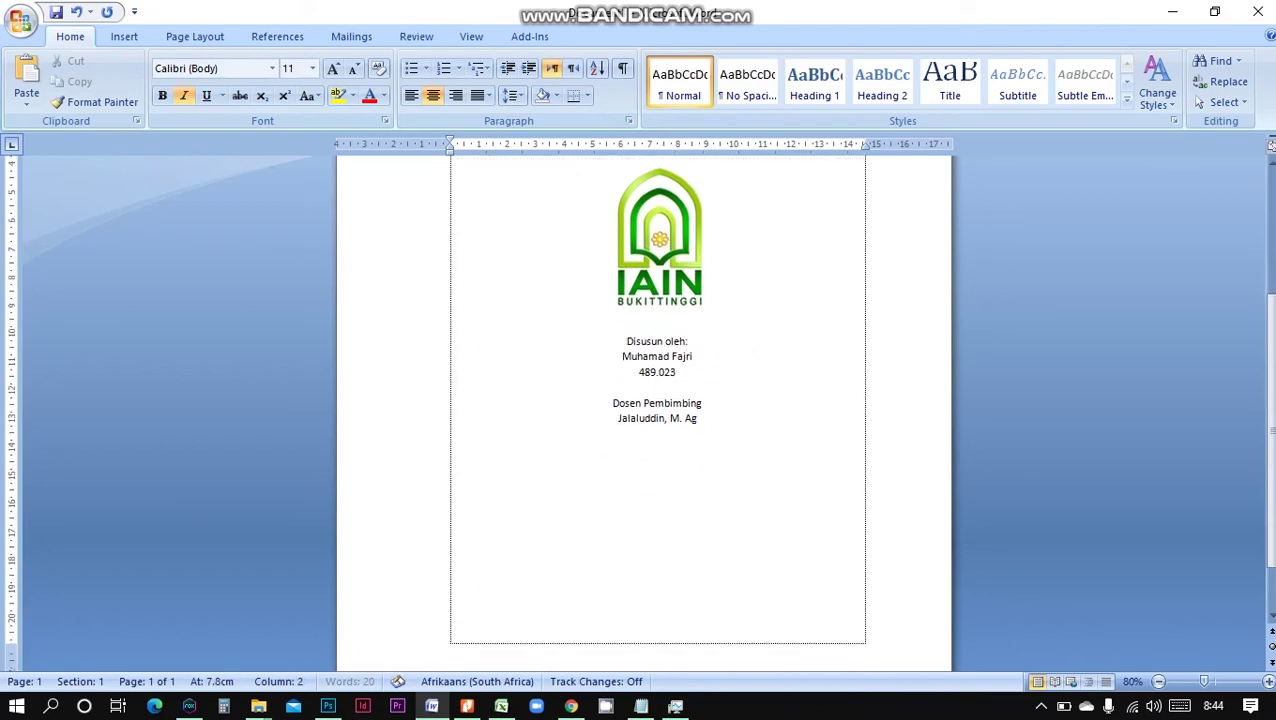
Insert a blank line under the logo and bold the student's and lecturer's name lines
key("Return")
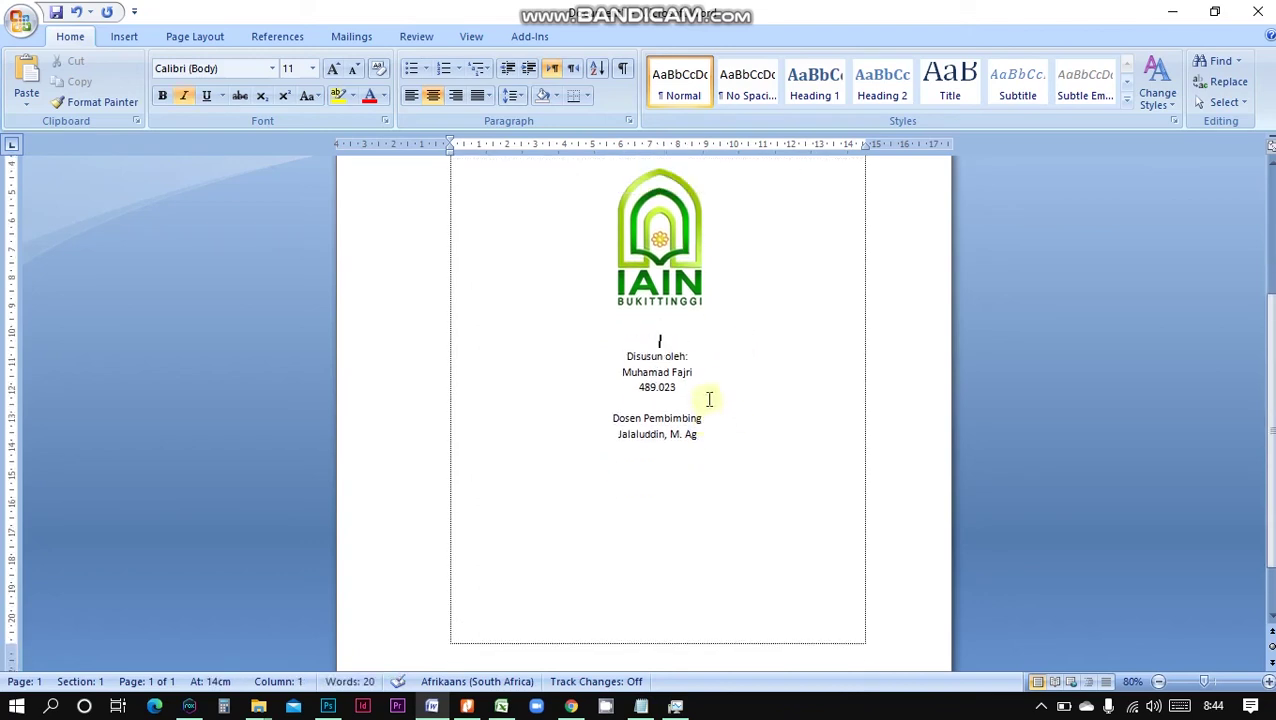
left_click_drag(709, 372, 621, 378)
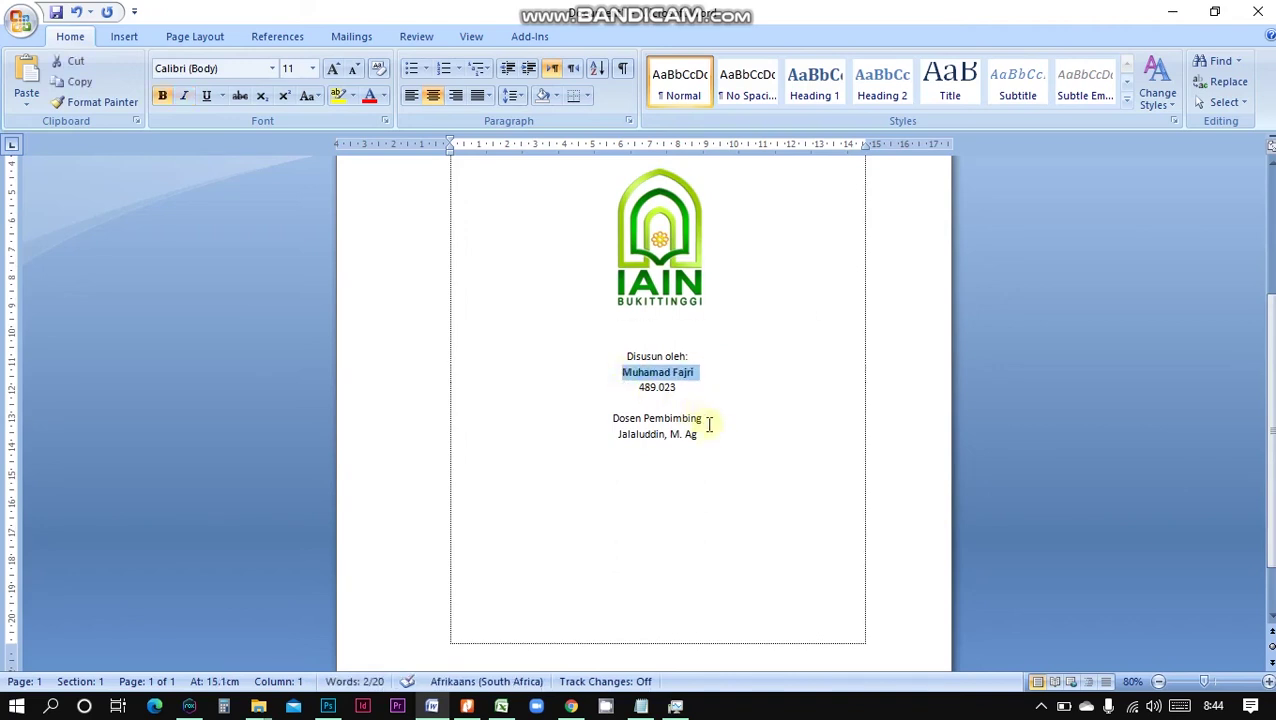
key("ctrl+b")
left_click_drag(709, 434, 635, 436)
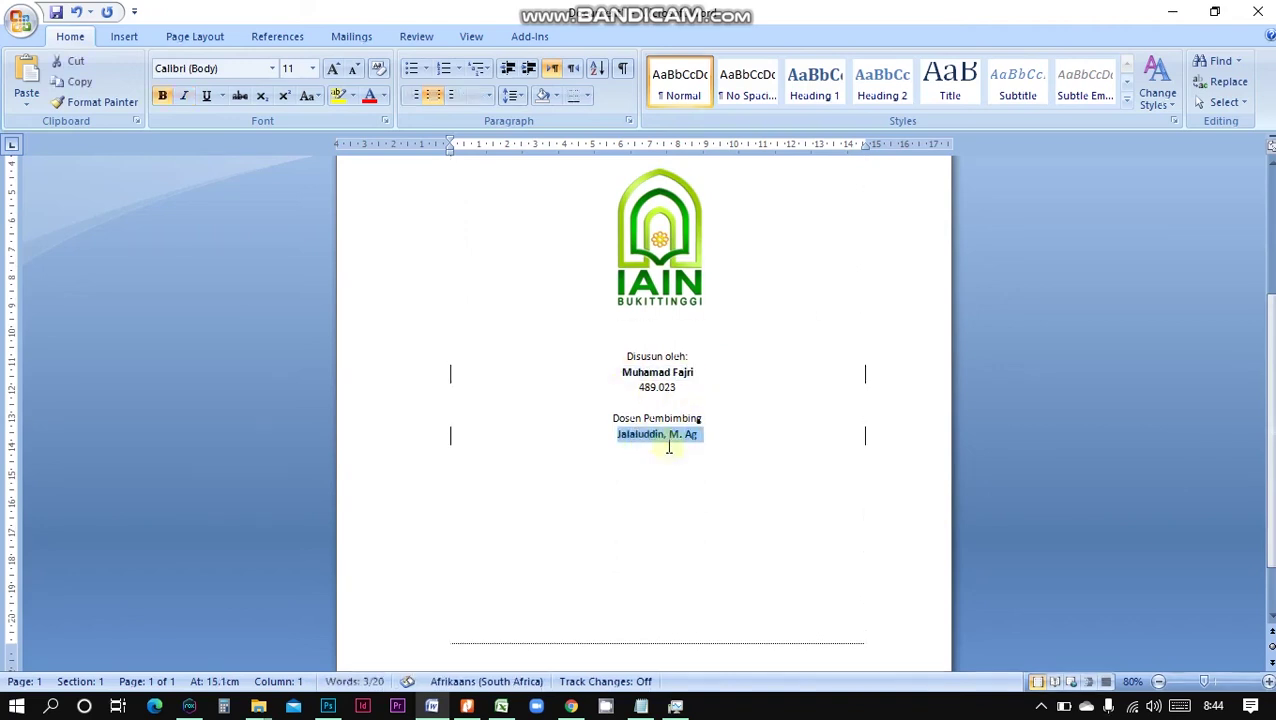
key("ctrl+b")
left_click(729, 455)
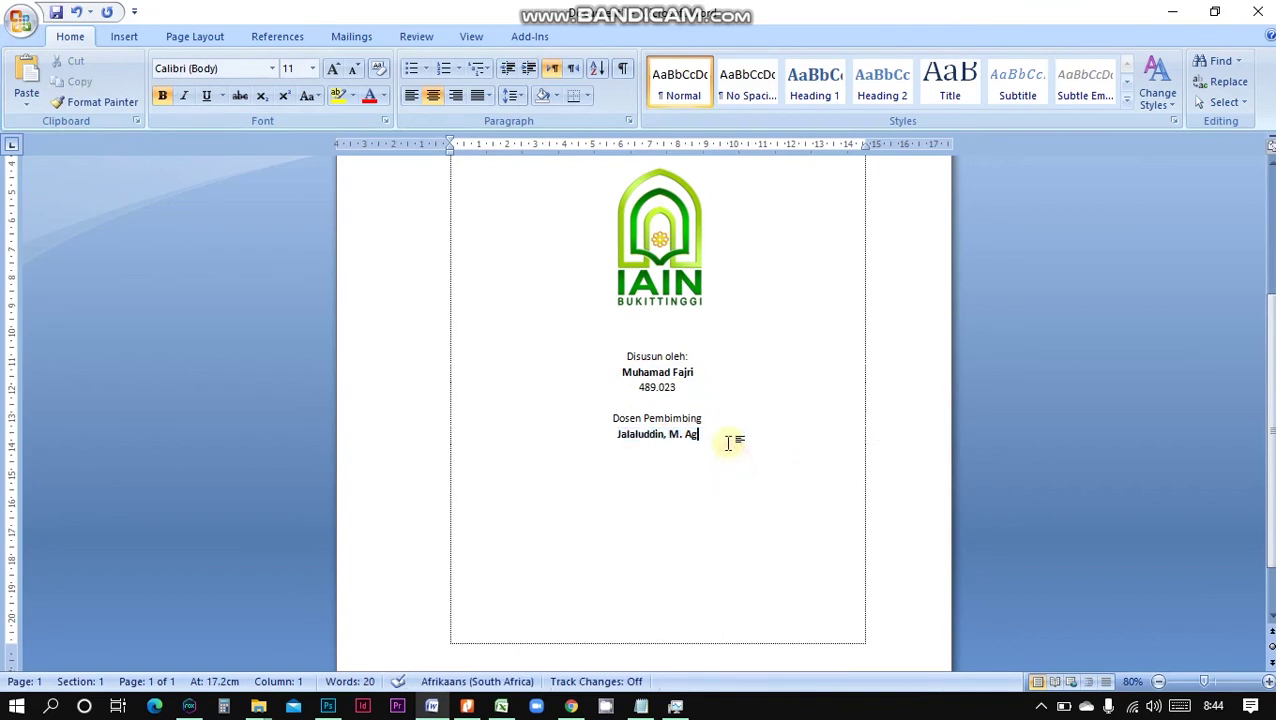
key("Return")
key("Return")
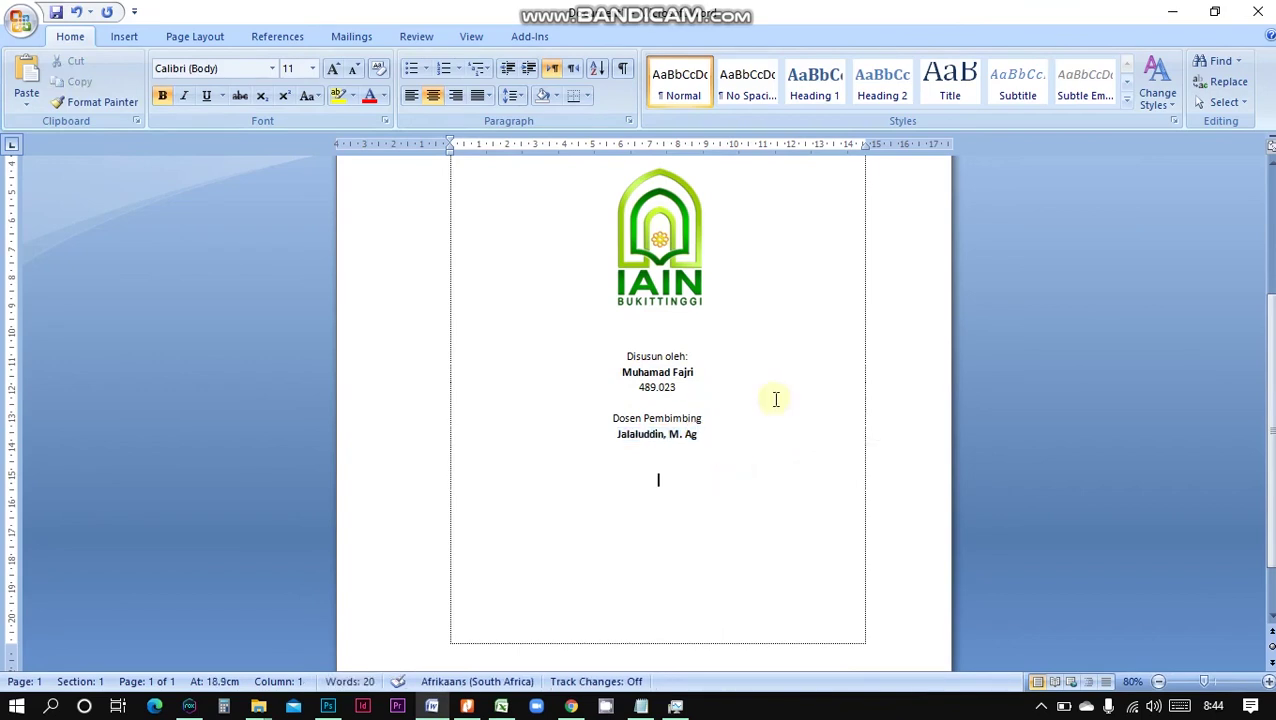
Type the programme, faculty and institute lines in capitals and enlarge their font size
key("Caps_Lock")
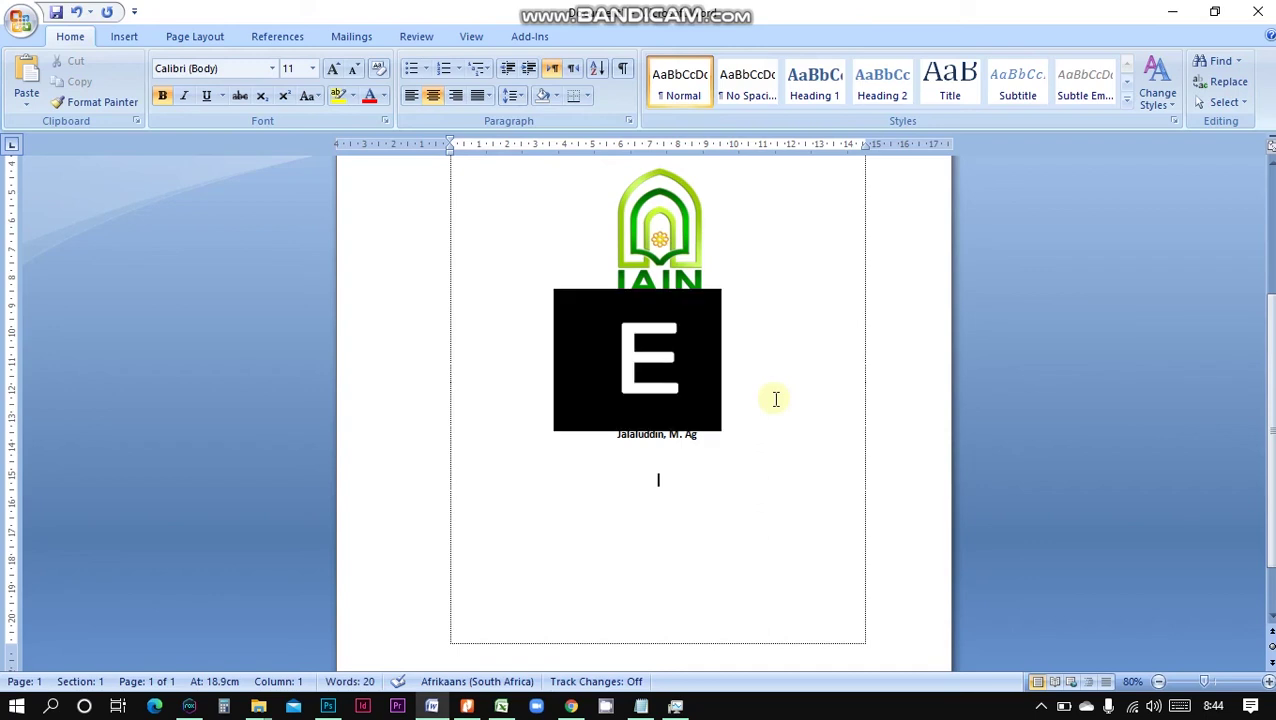
type("Komunikasi")
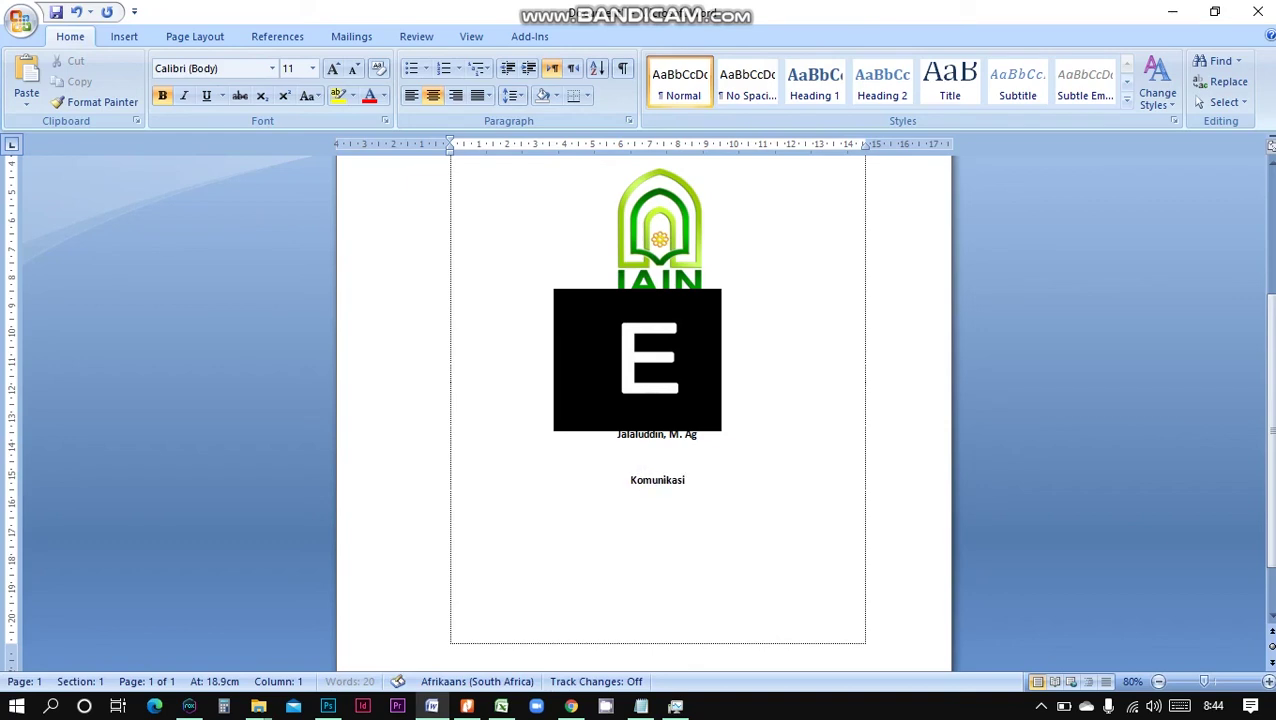
type(" Penyiaran Islam")
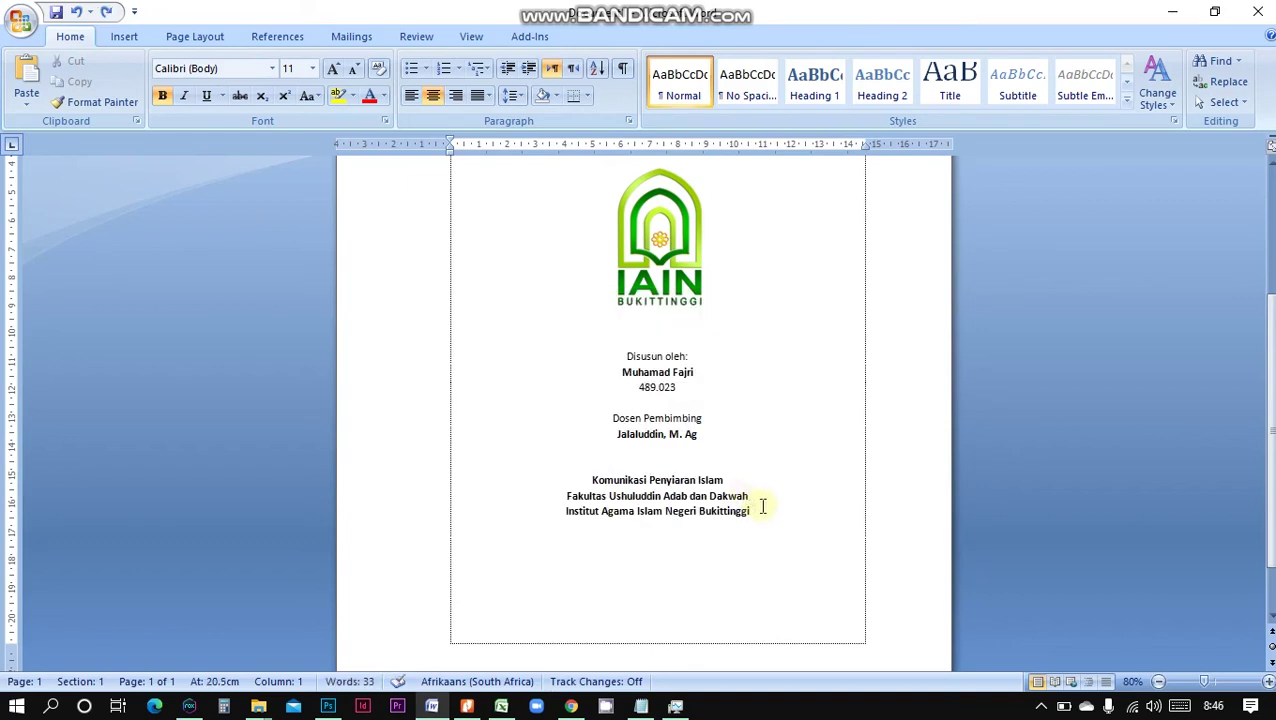
left_click_drag(762, 507, 604, 476)
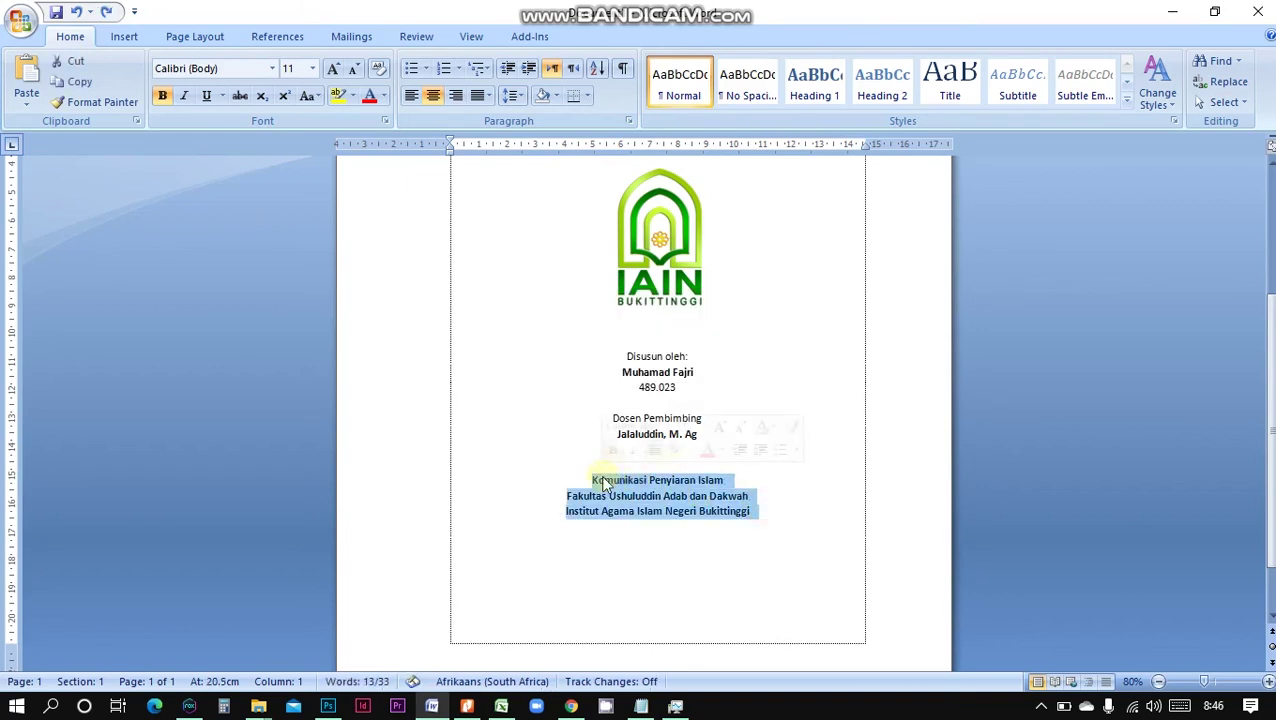
key("ctrl+bracketright")
key("ctrl+bracketright")
key("ctrl+bracketright")
key("ctrl+bracketright")
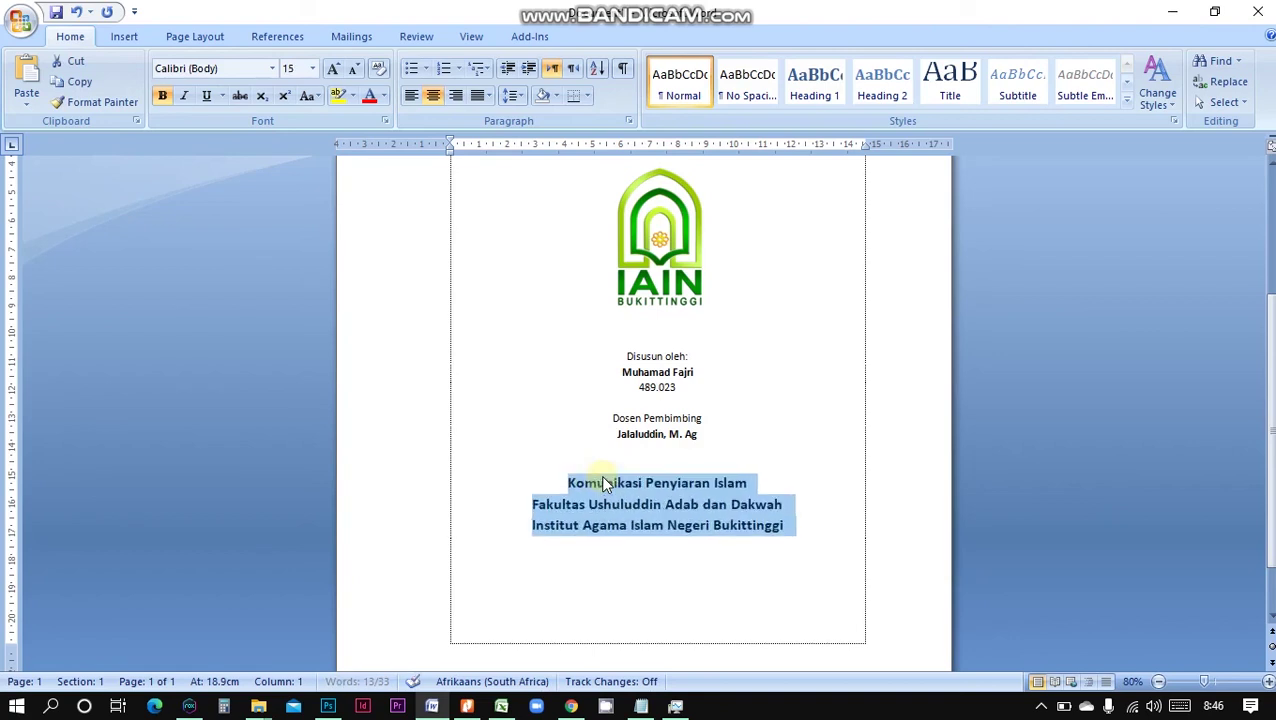
Add the year line '1441 H / 2020 M' under Bukittinggi, then continue onto page two
left_click(783, 526)
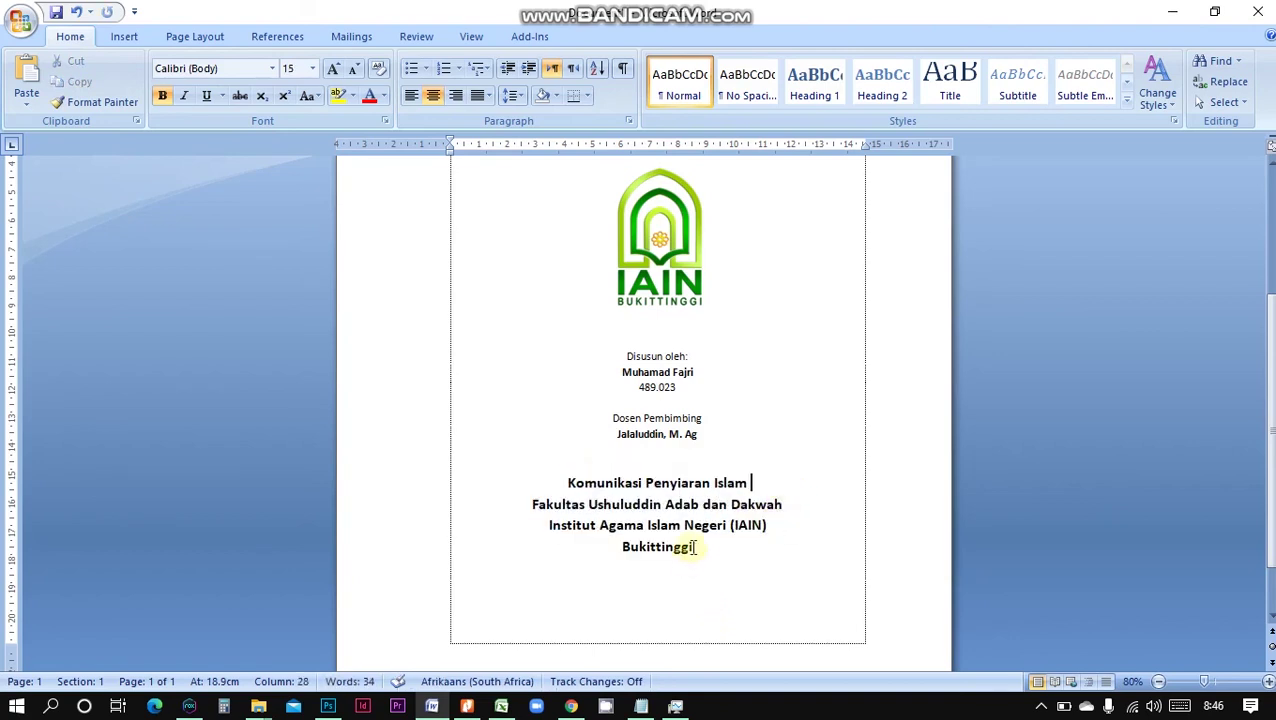
left_click(711, 539)
key("Return")
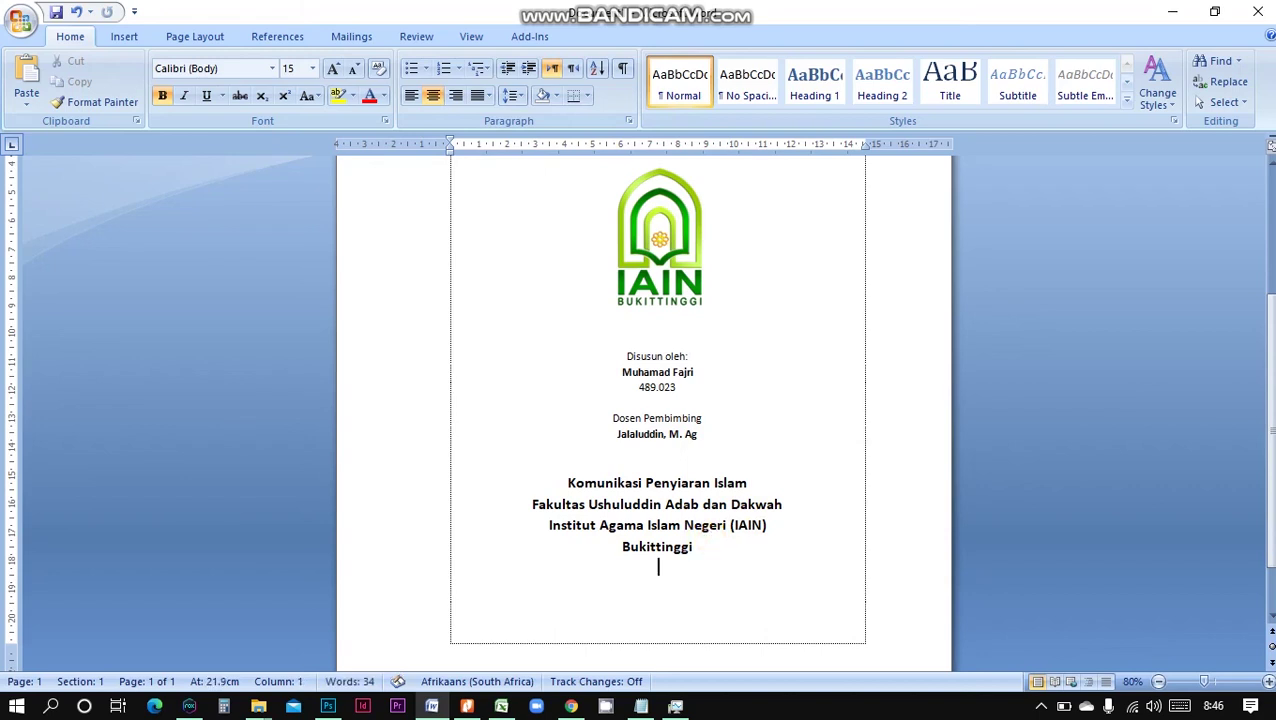
type("1441 H / 20")
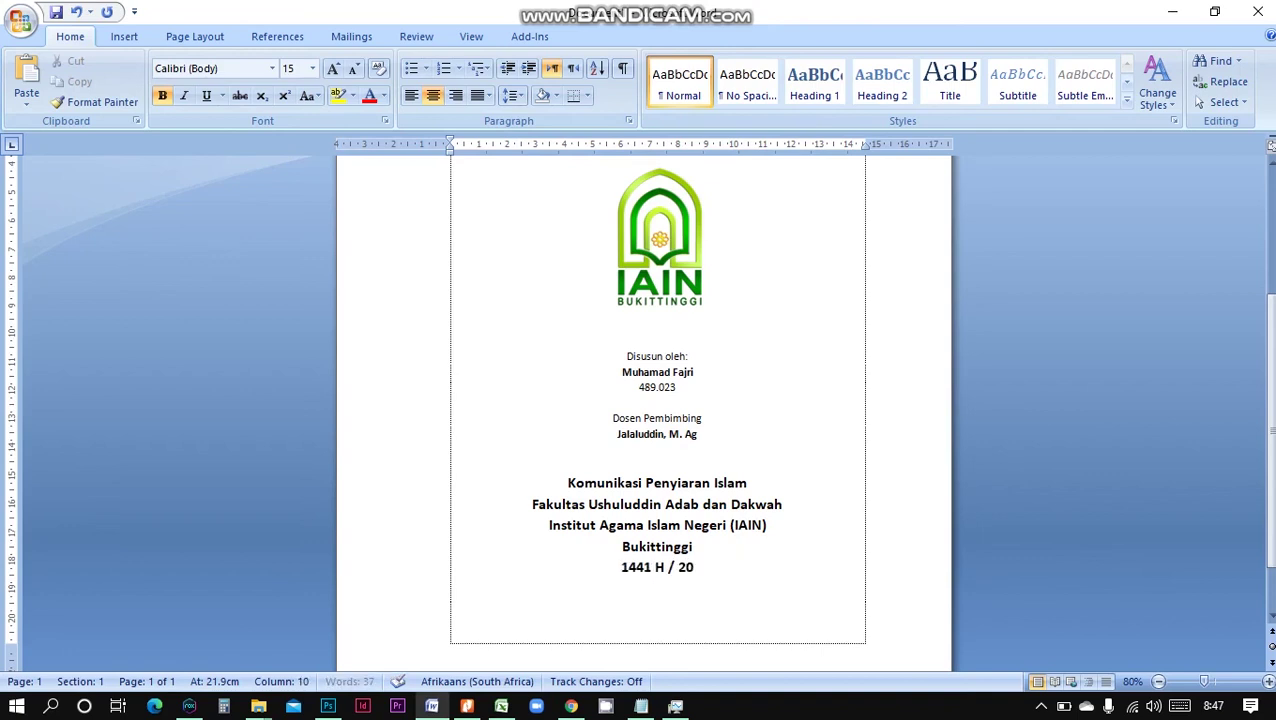
type("20 M")
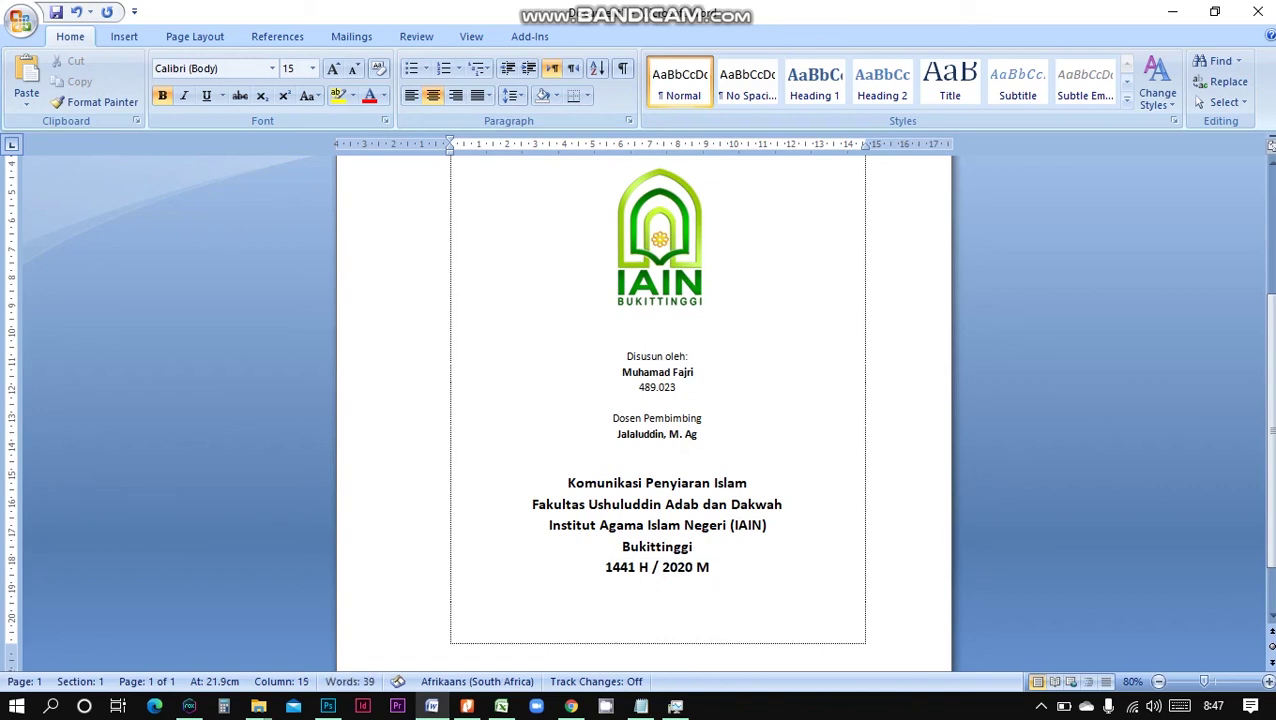
scroll(790, 467, "up", 5)
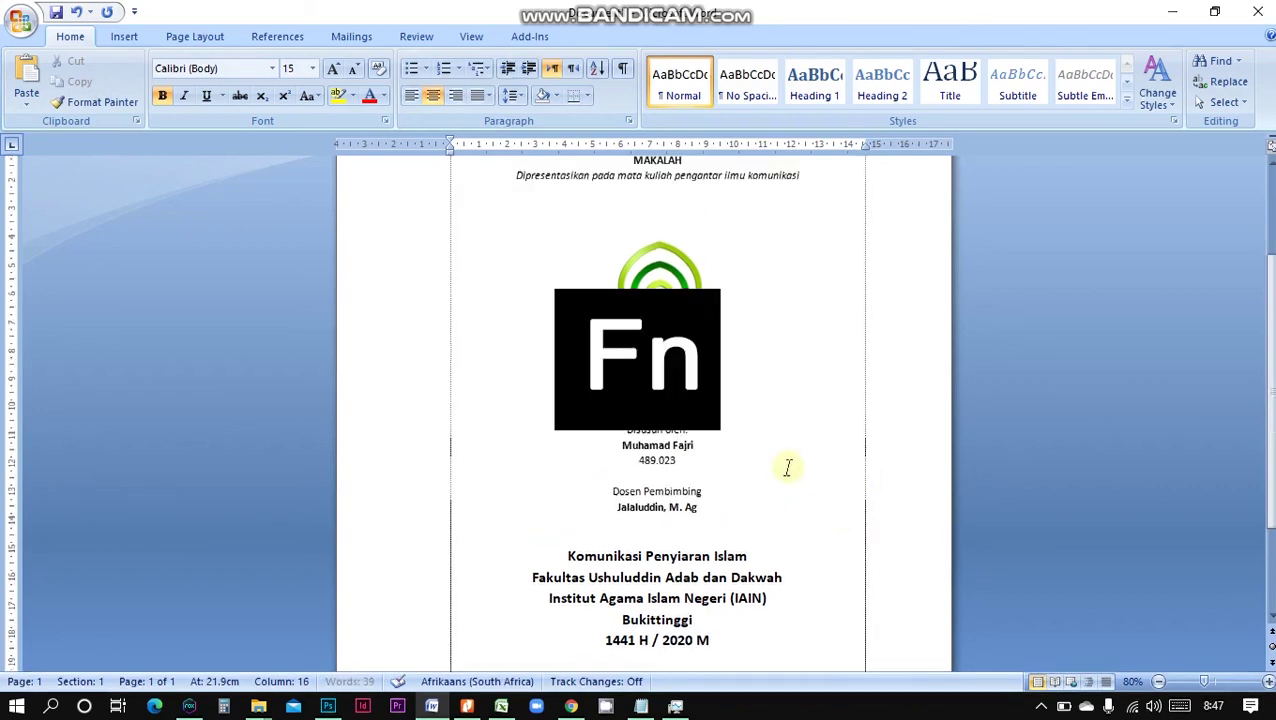
scroll(790, 467, "down", 6)
scroll(790, 467, "down", 1)
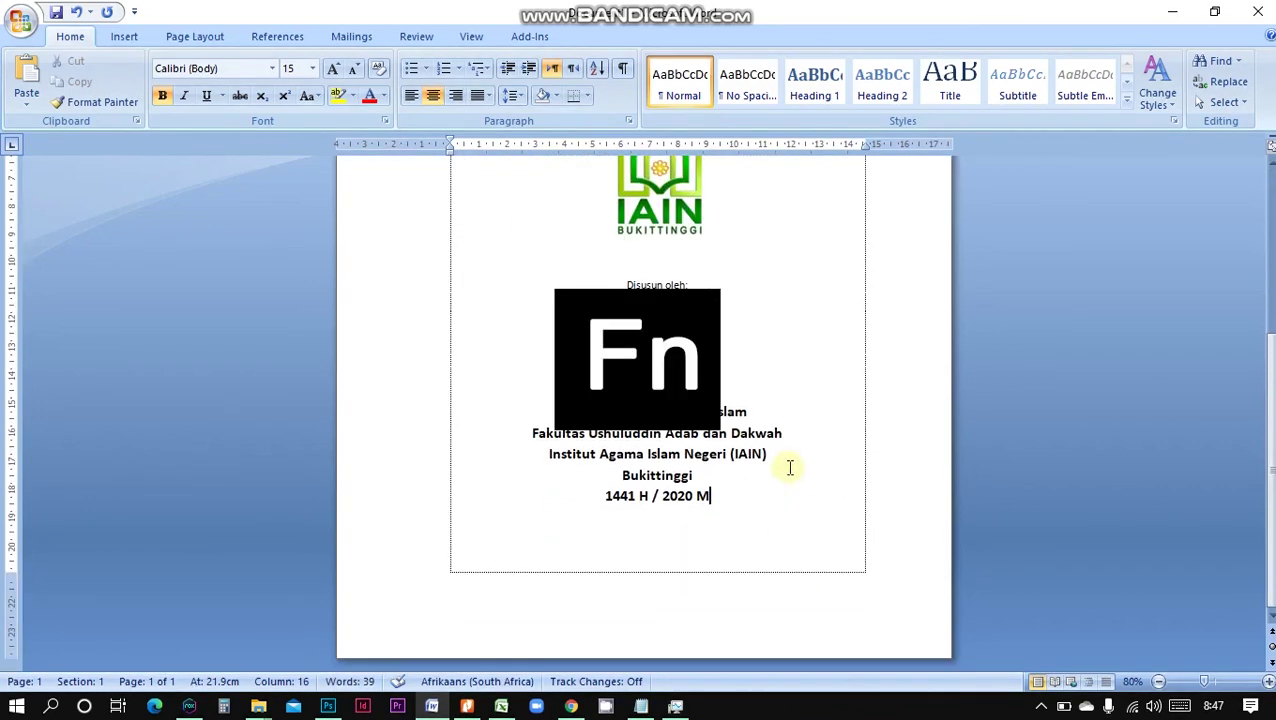
key("Return")
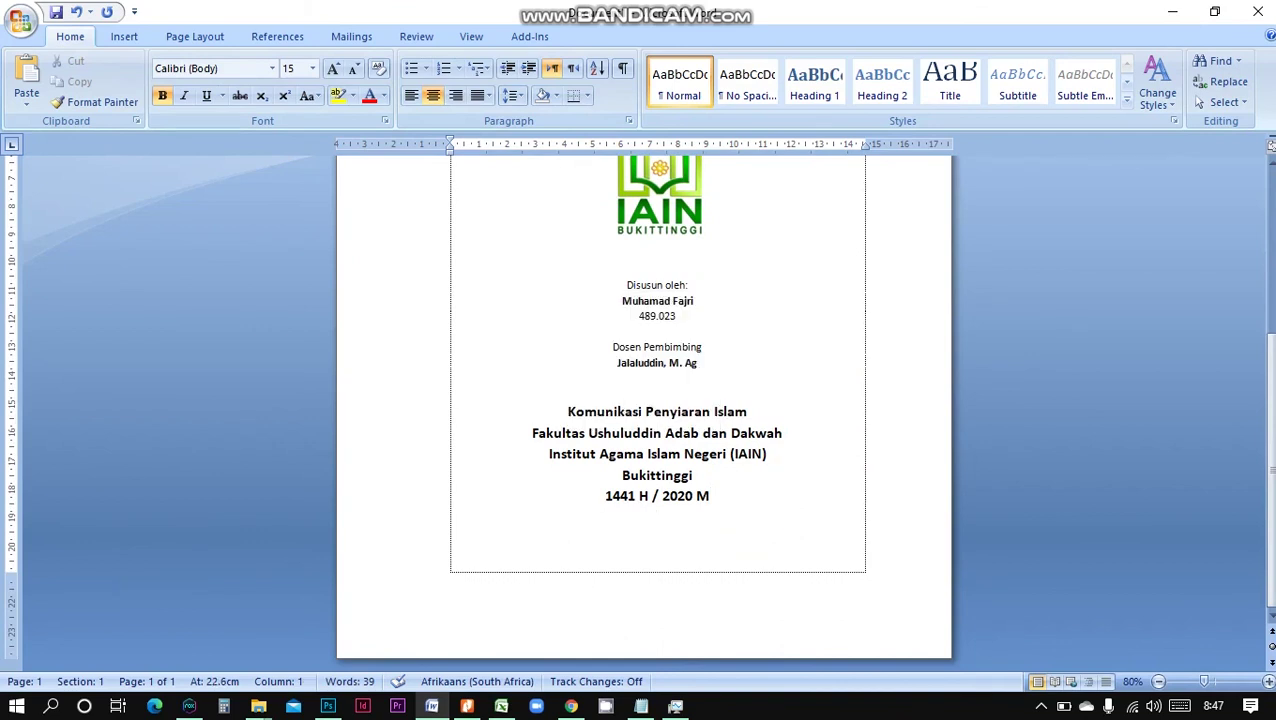
key("Return")
key("Return")
key("Return")
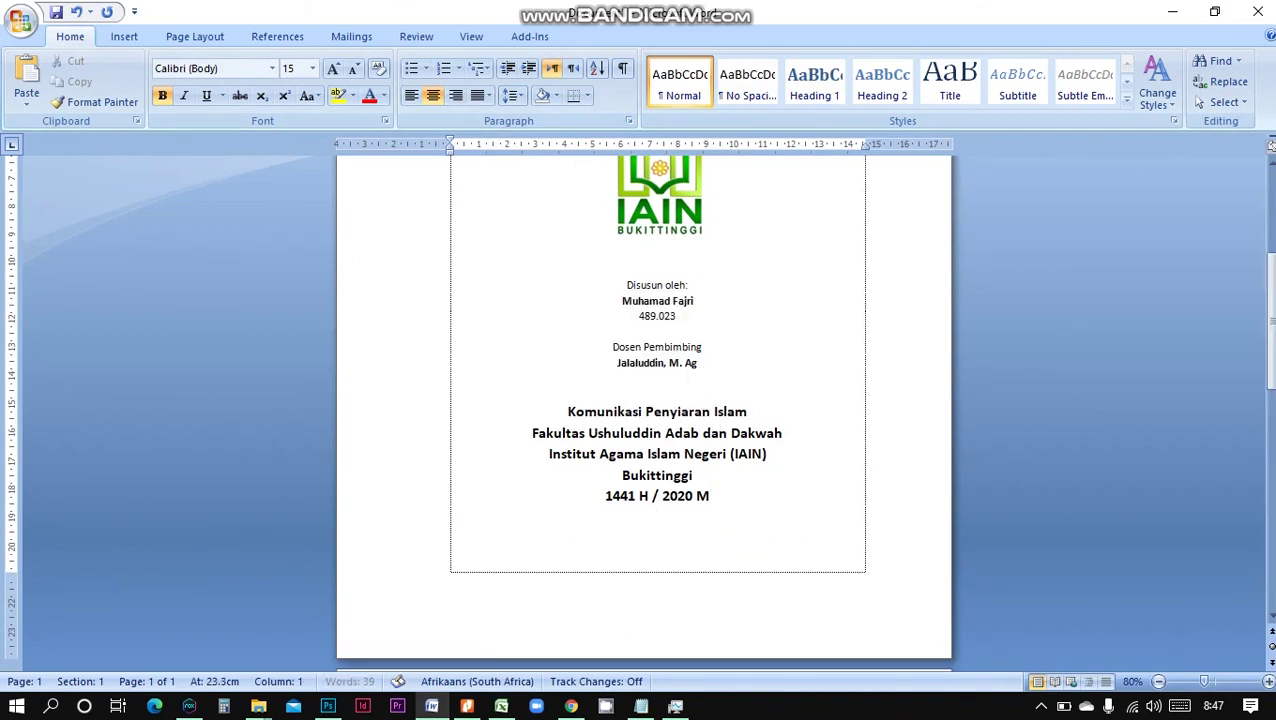
Type 'Konsep Komunikasi' on page two and convert it to uppercase with Shift+F3
scroll(726, 484, "down", 4)
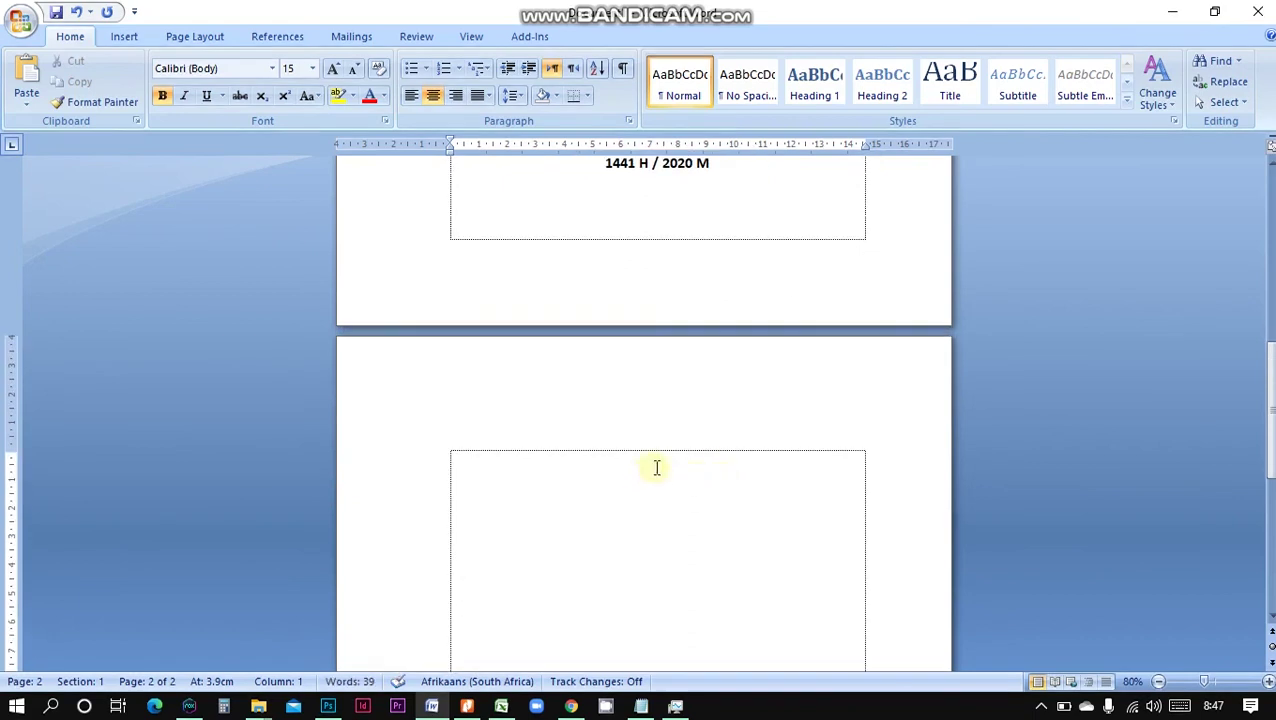
scroll(657, 467, "up", 1)
scroll(670, 455, "down", 1)
type("Kon")
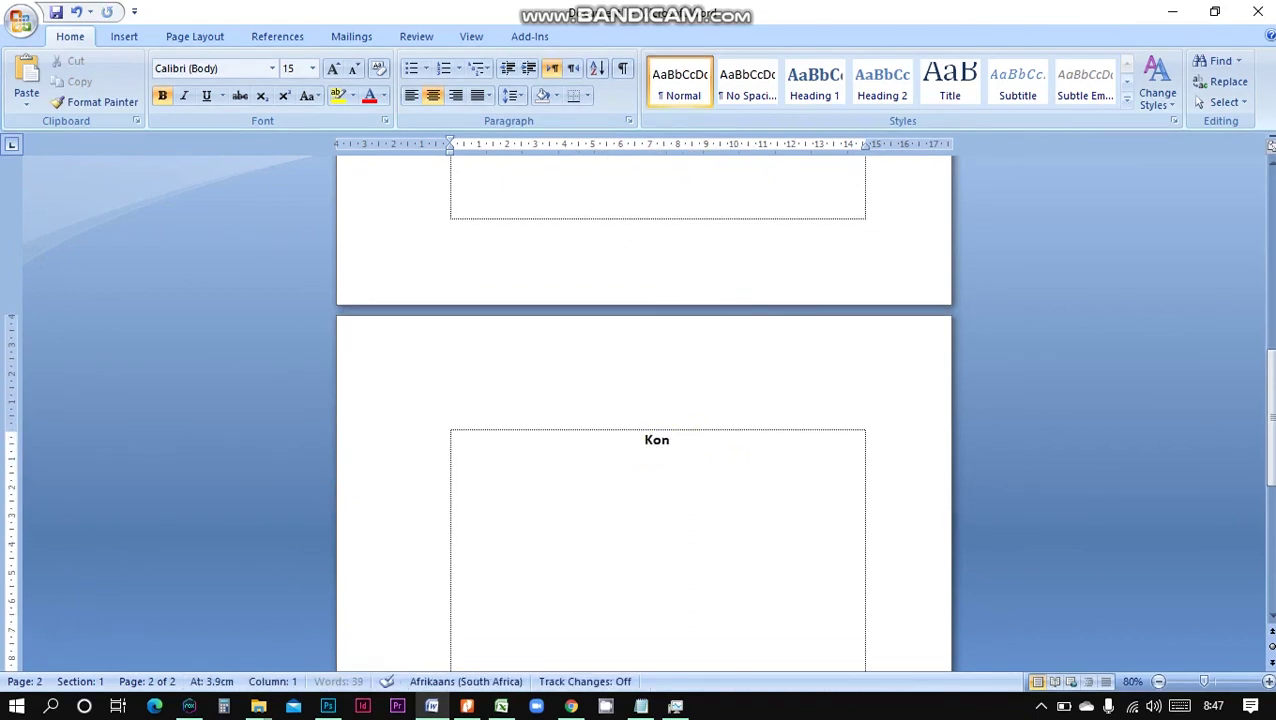
type("sep Komunikasi")
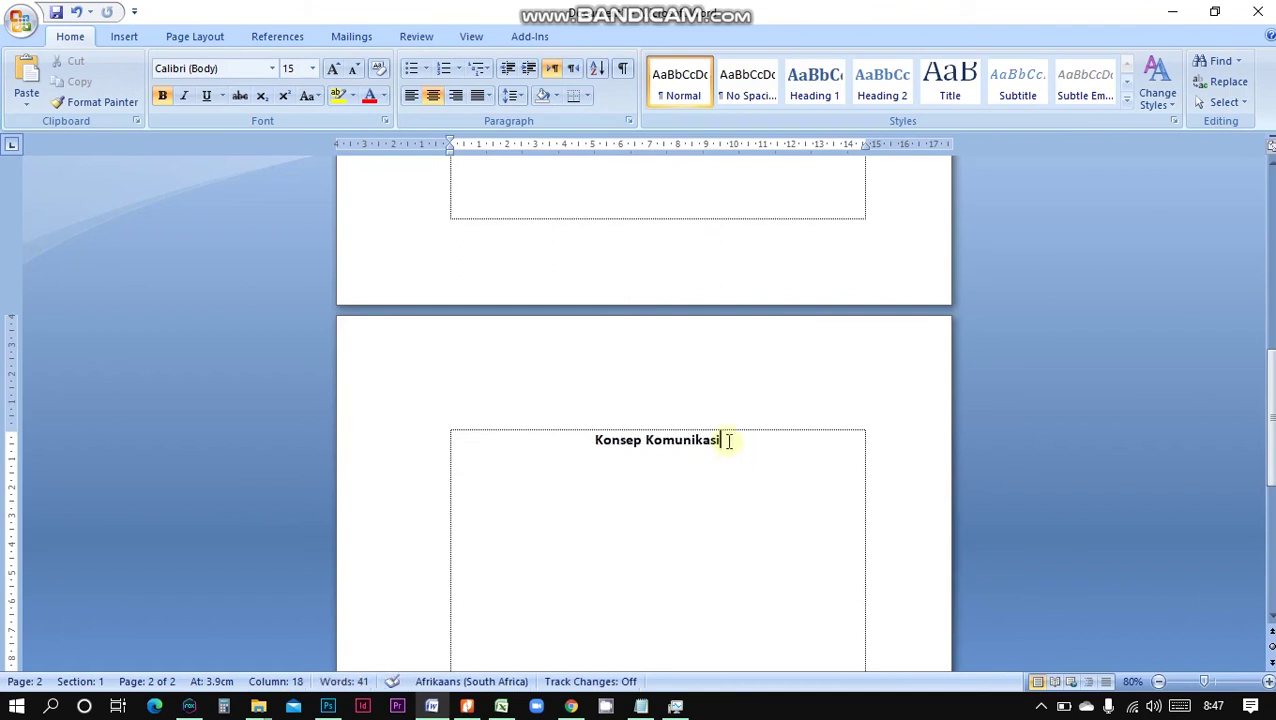
left_click_drag(723, 441, 598, 447)
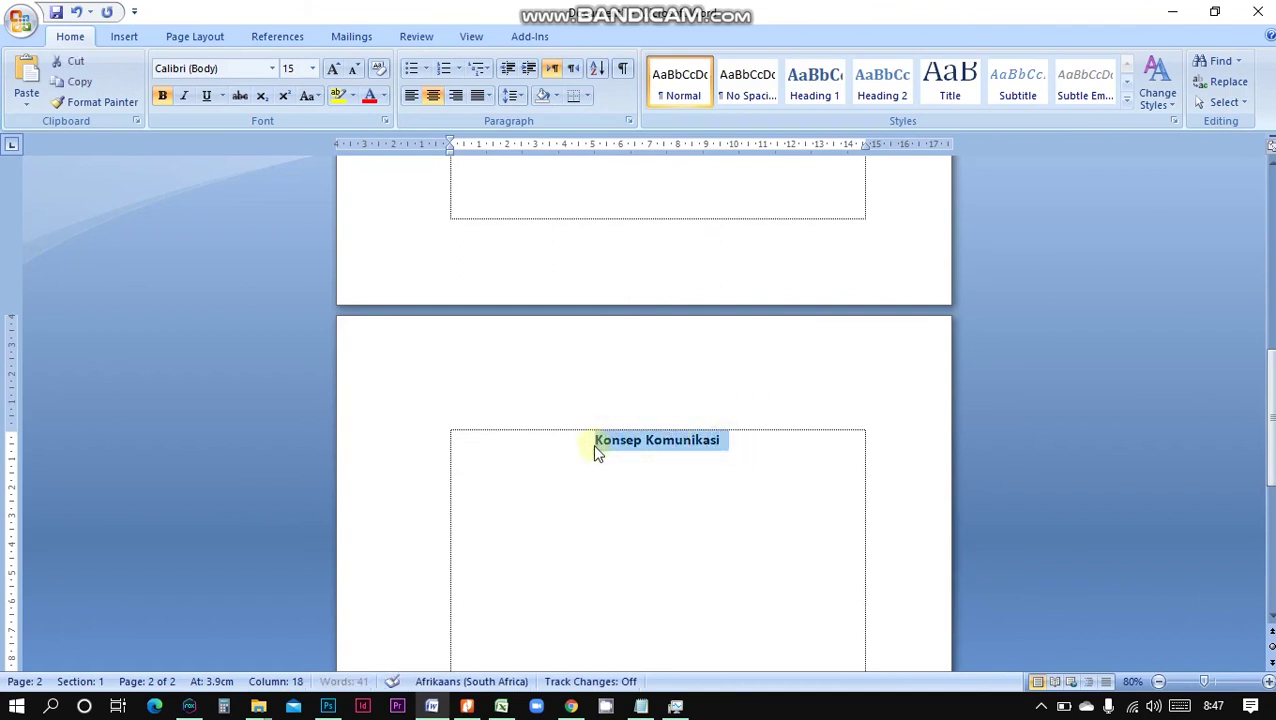
key("shift+F3")
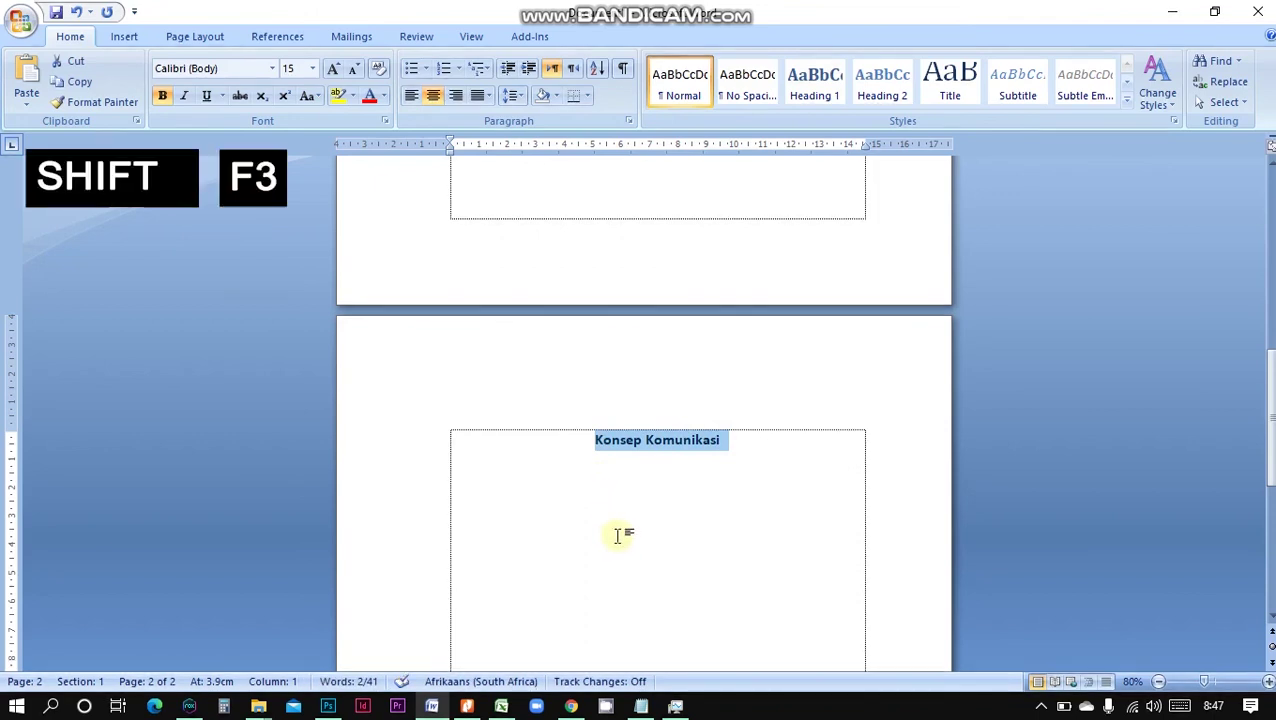
left_click(760, 443)
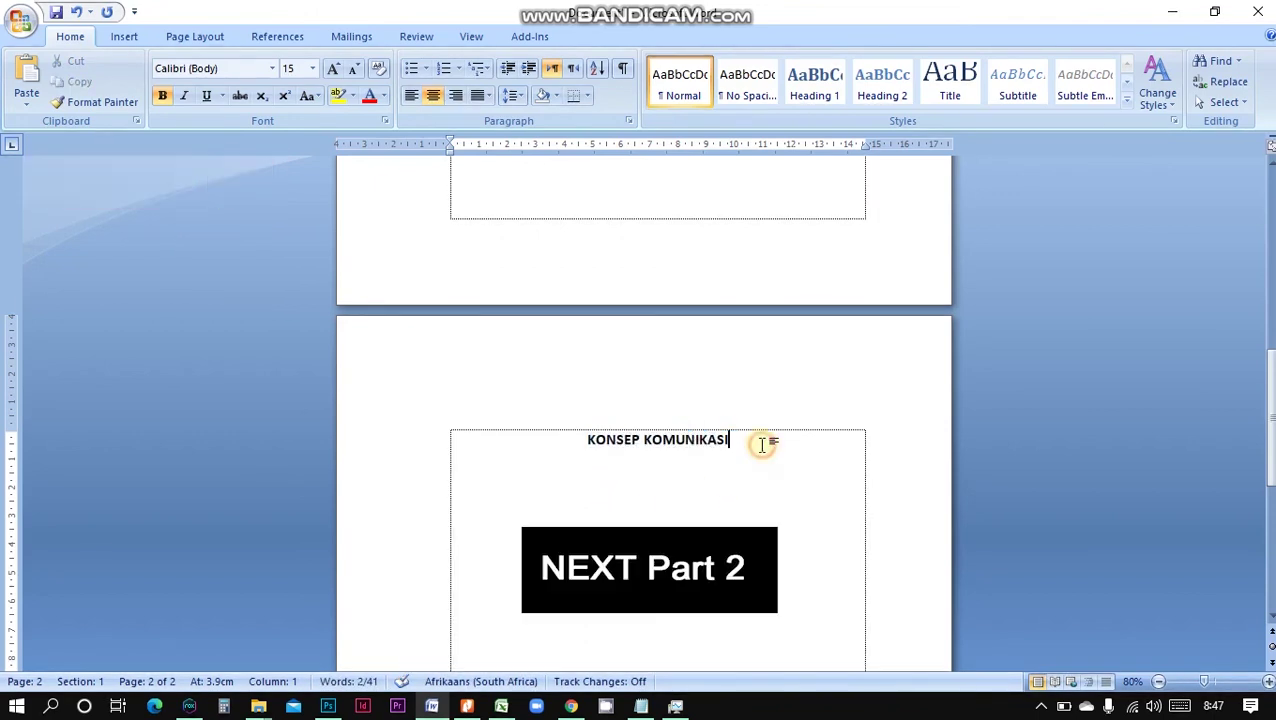